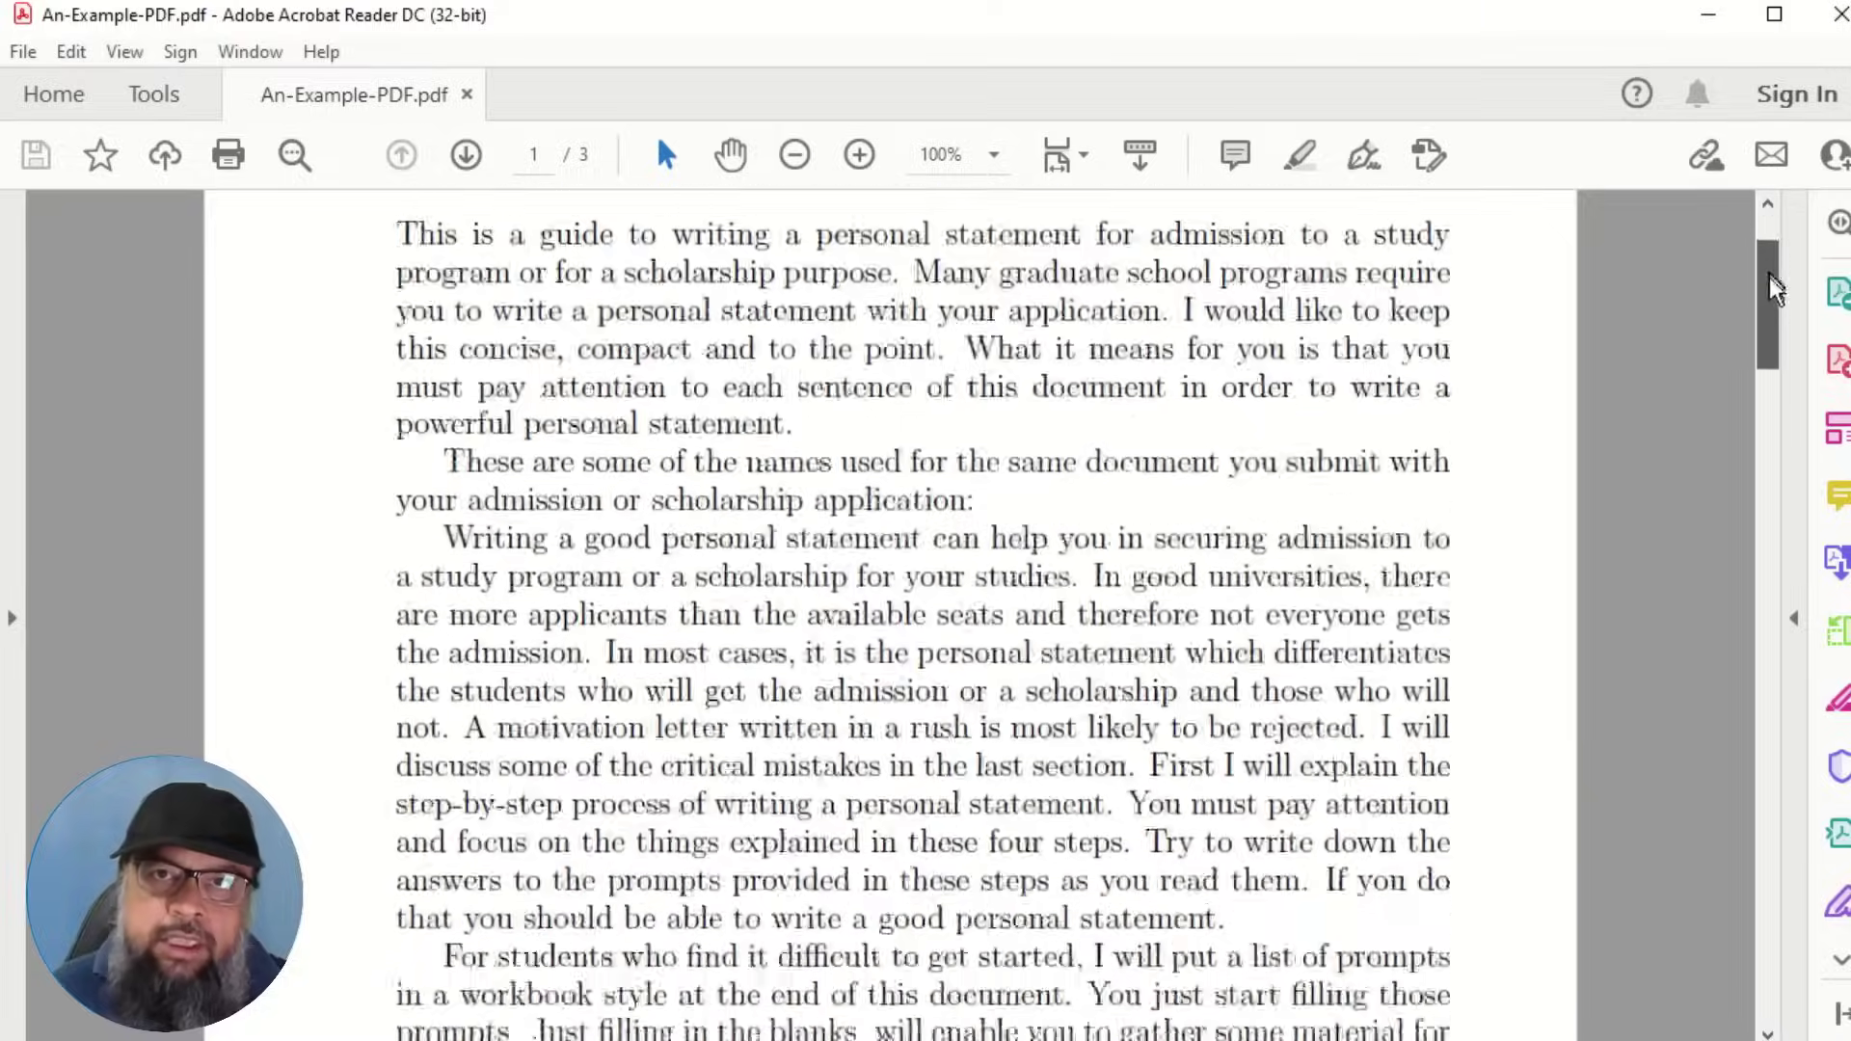
# - Scroll the English PDF in Acrobat Reader down into page 2
pyautogui.scroll(-5, 1760, 458)
pyautogui.moveTo(1759, 458); pyautogui.dragTo(1732, 527)
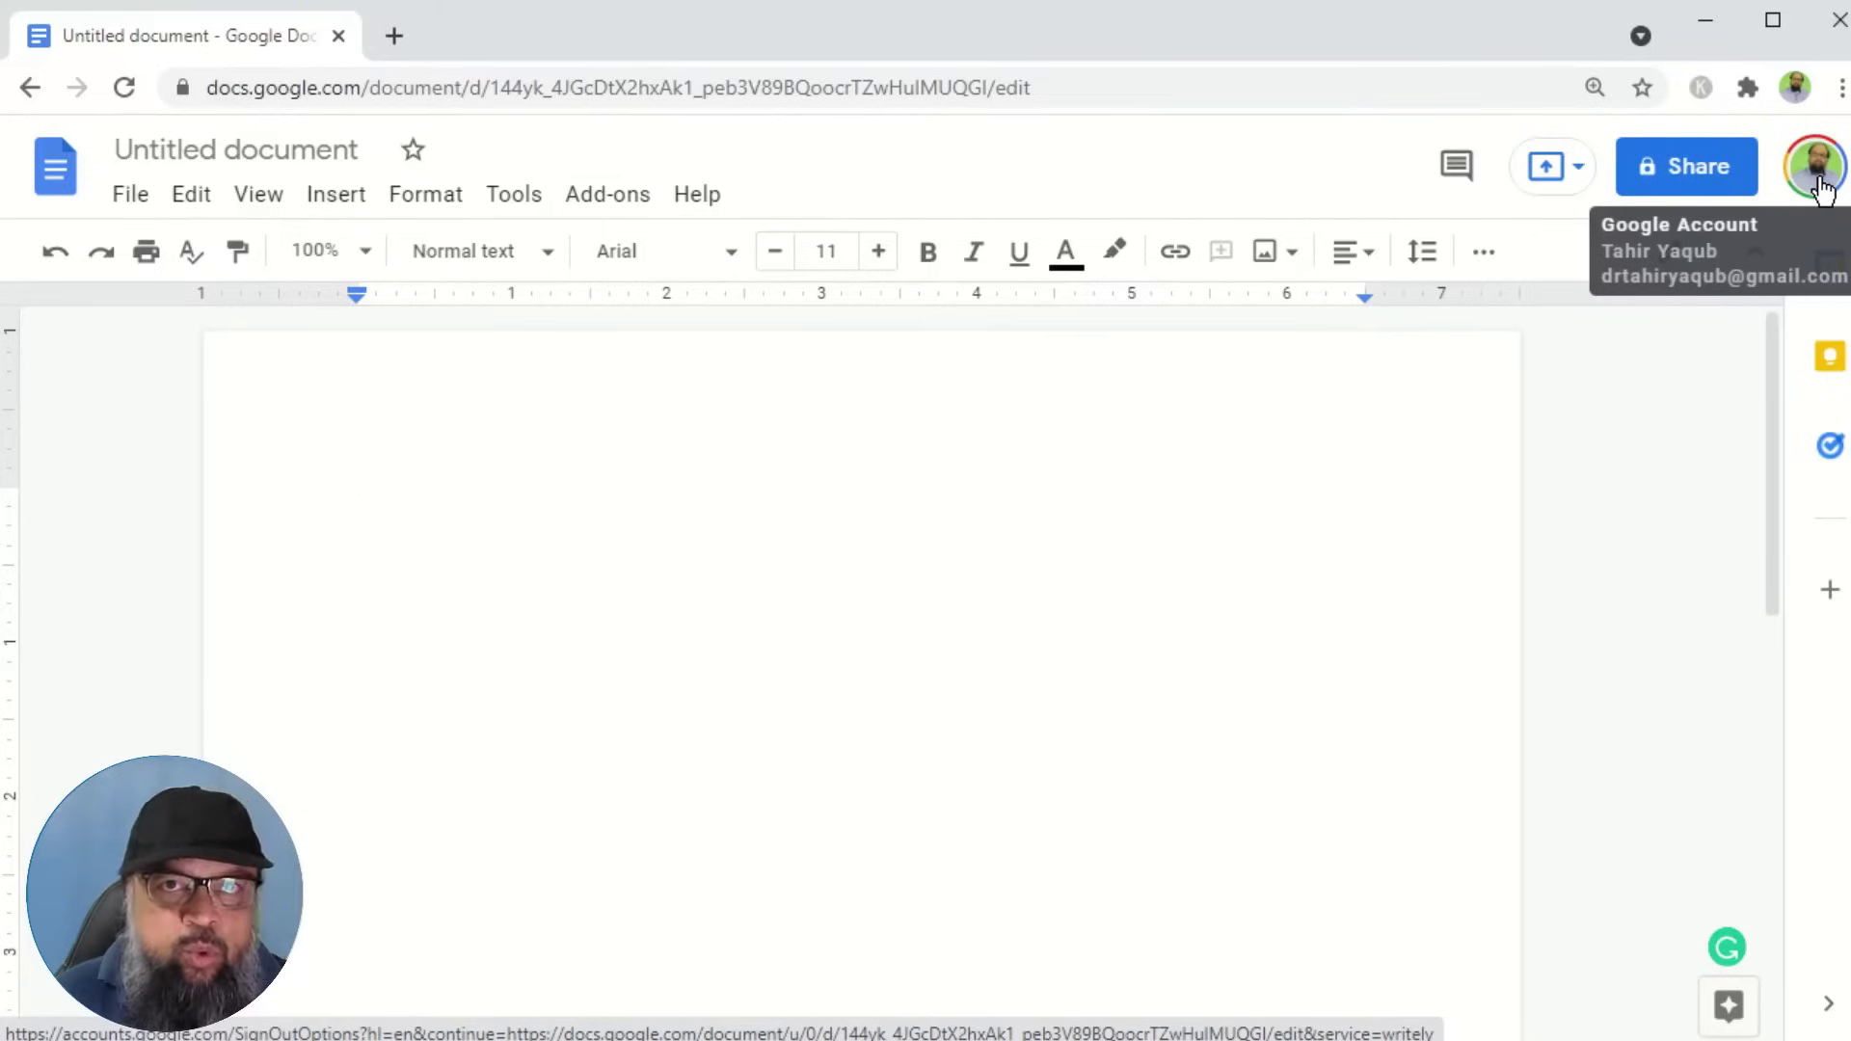
# - Upload An-Example-PDF.pdf from the computer through File > Open's Upload tab
pyautogui.click(135, 198)
pyautogui.click(189, 386)
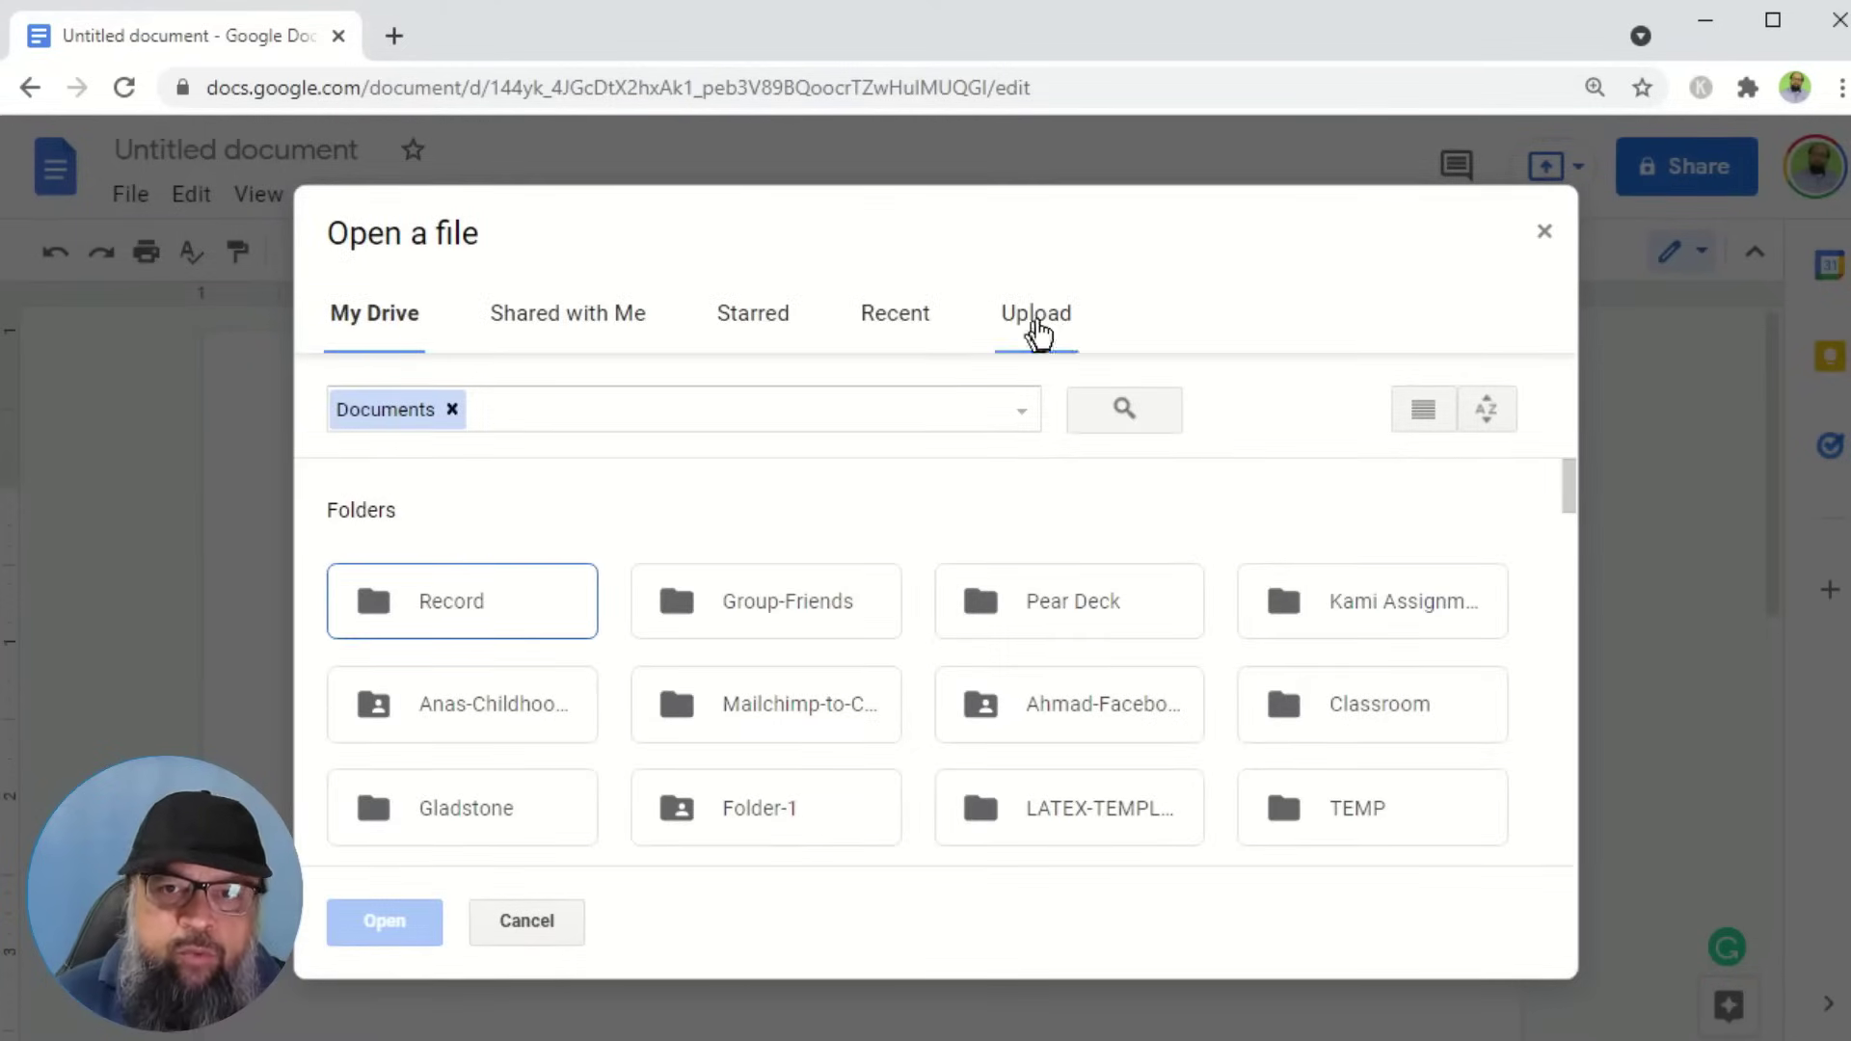
pyautogui.click(1041, 318)
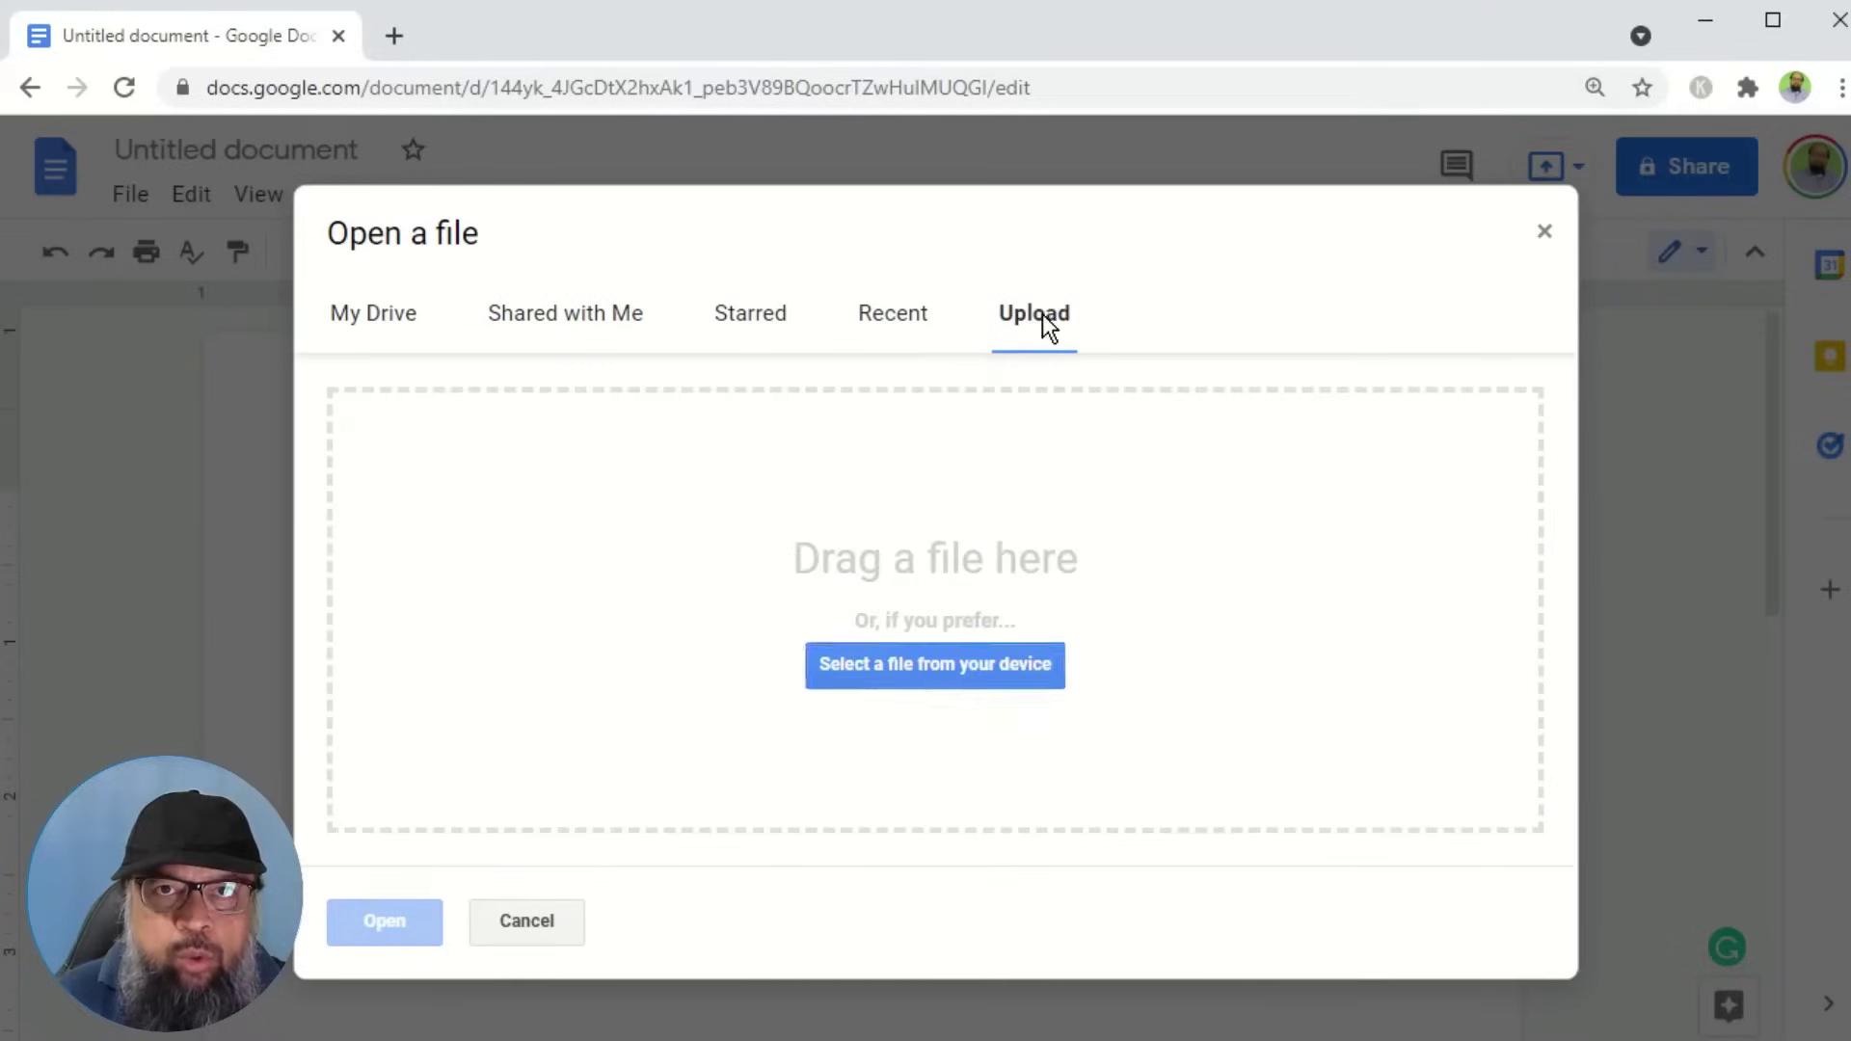
pyautogui.click(879, 667)
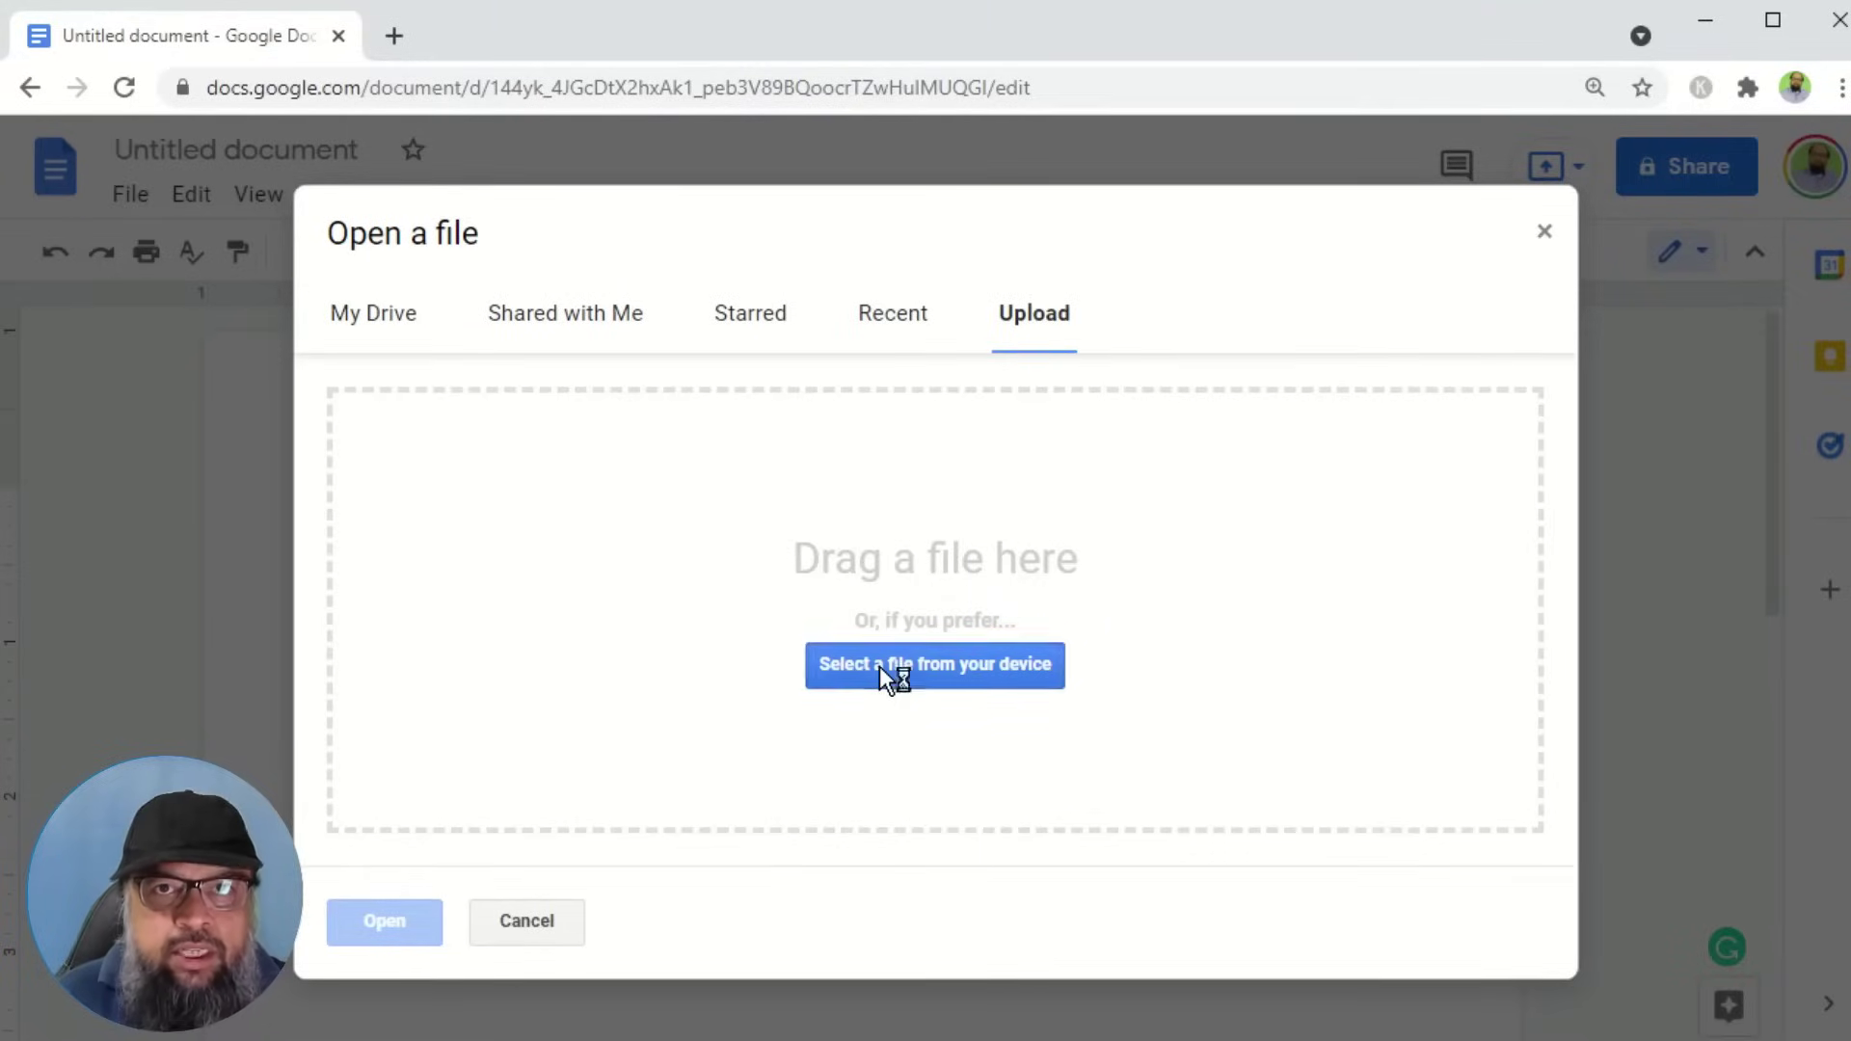
pyautogui.click(656, 309)
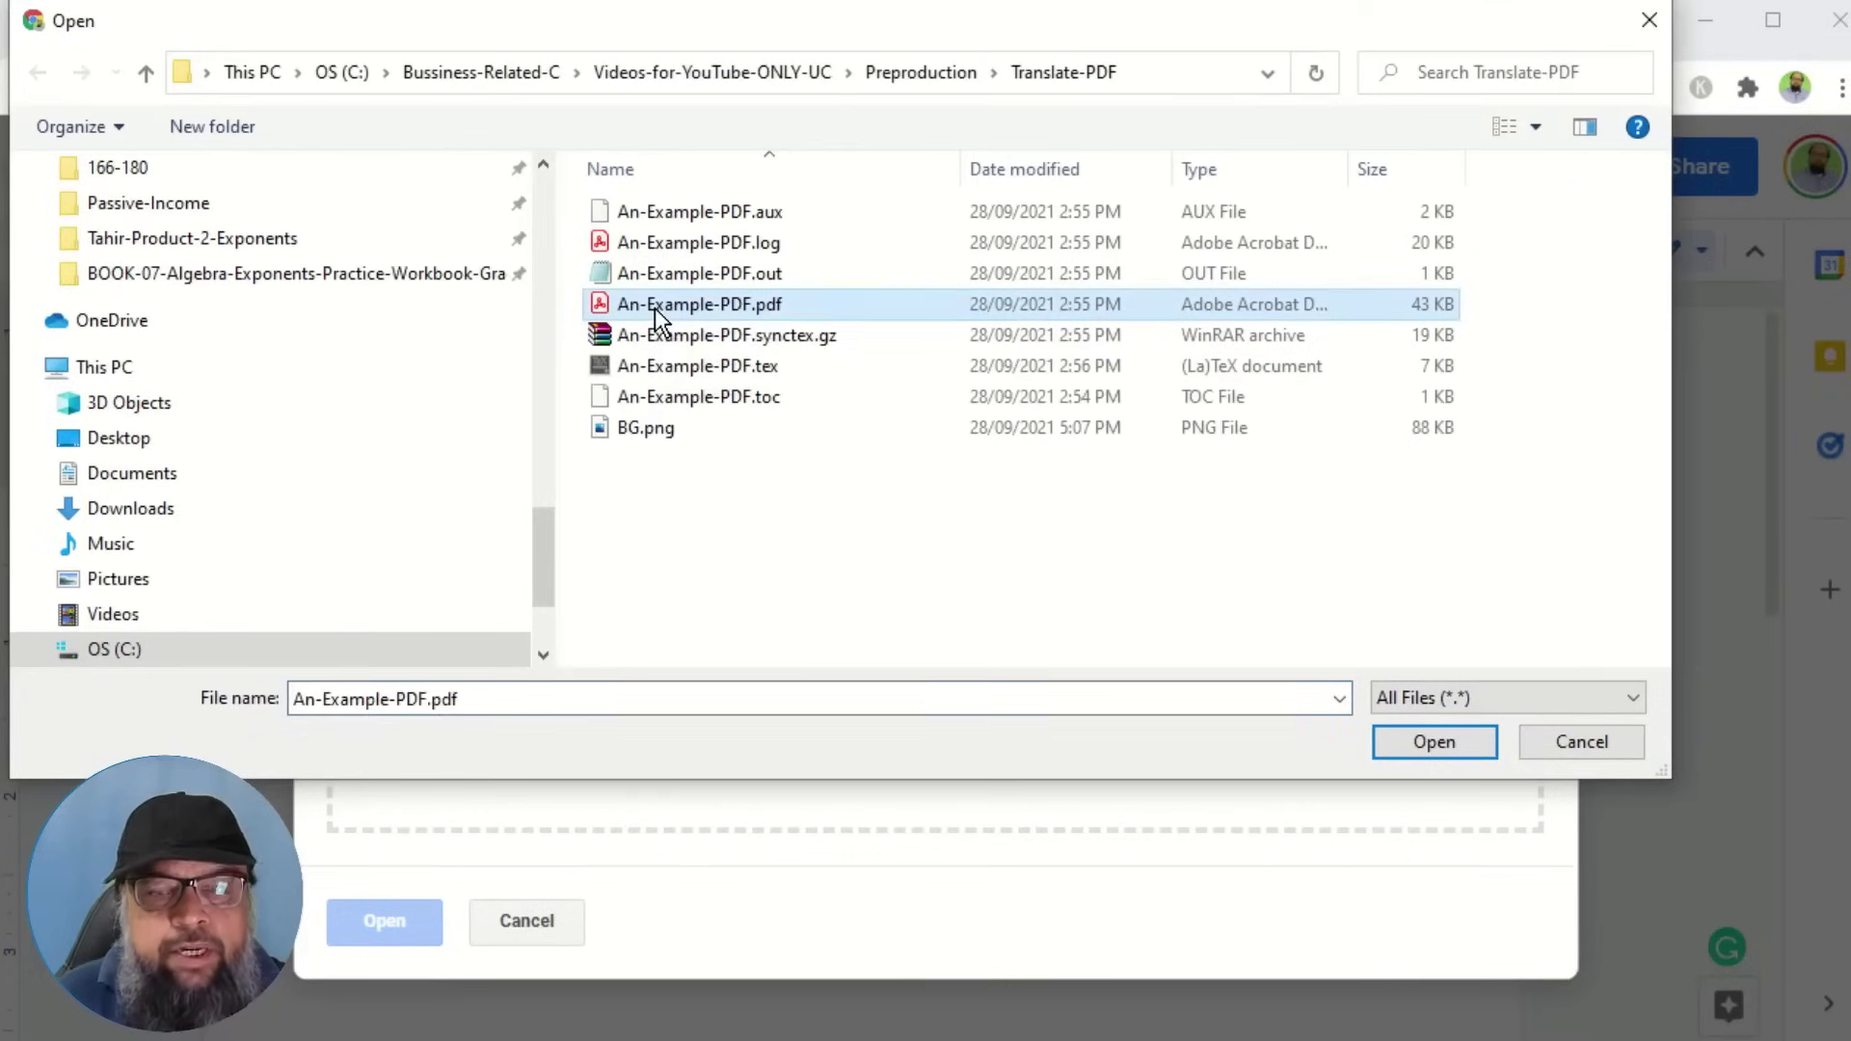
pyautogui.click(1432, 742)
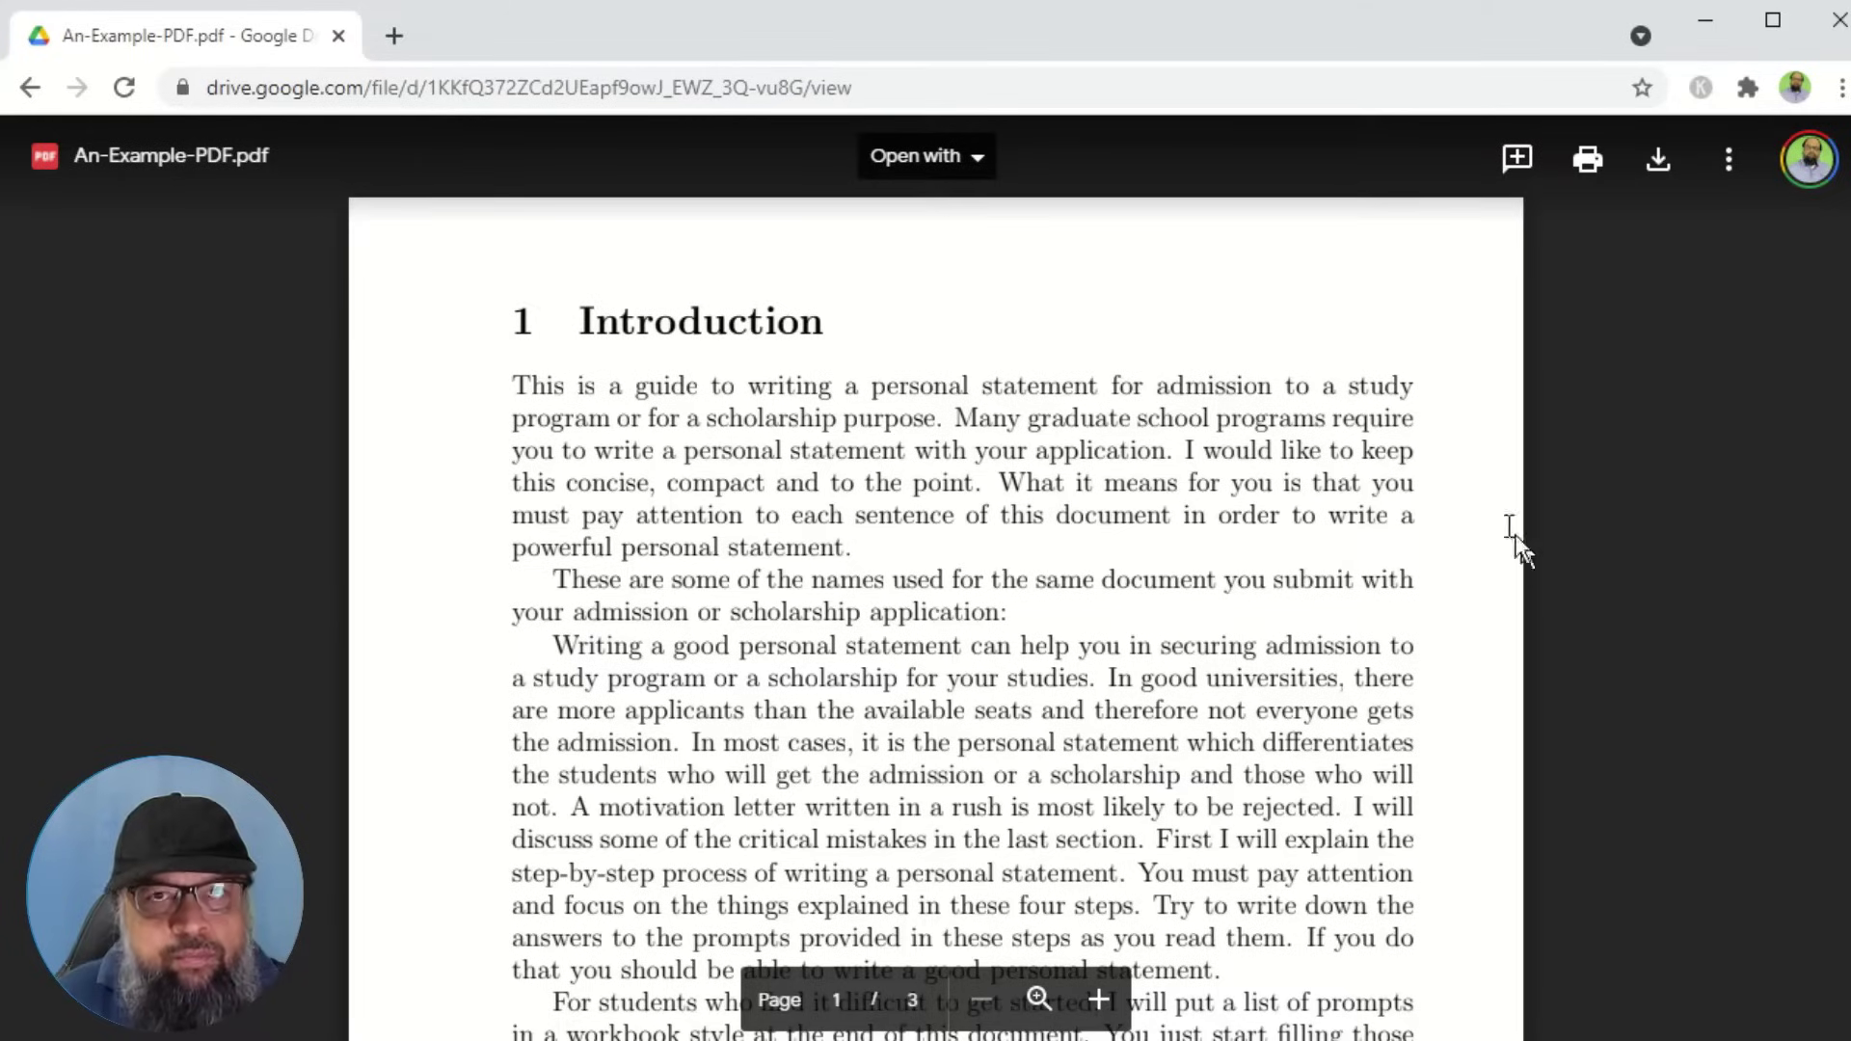
# - Open the uploaded PDF with Google Docs to convert it into an editable document
pyautogui.click(949, 174)
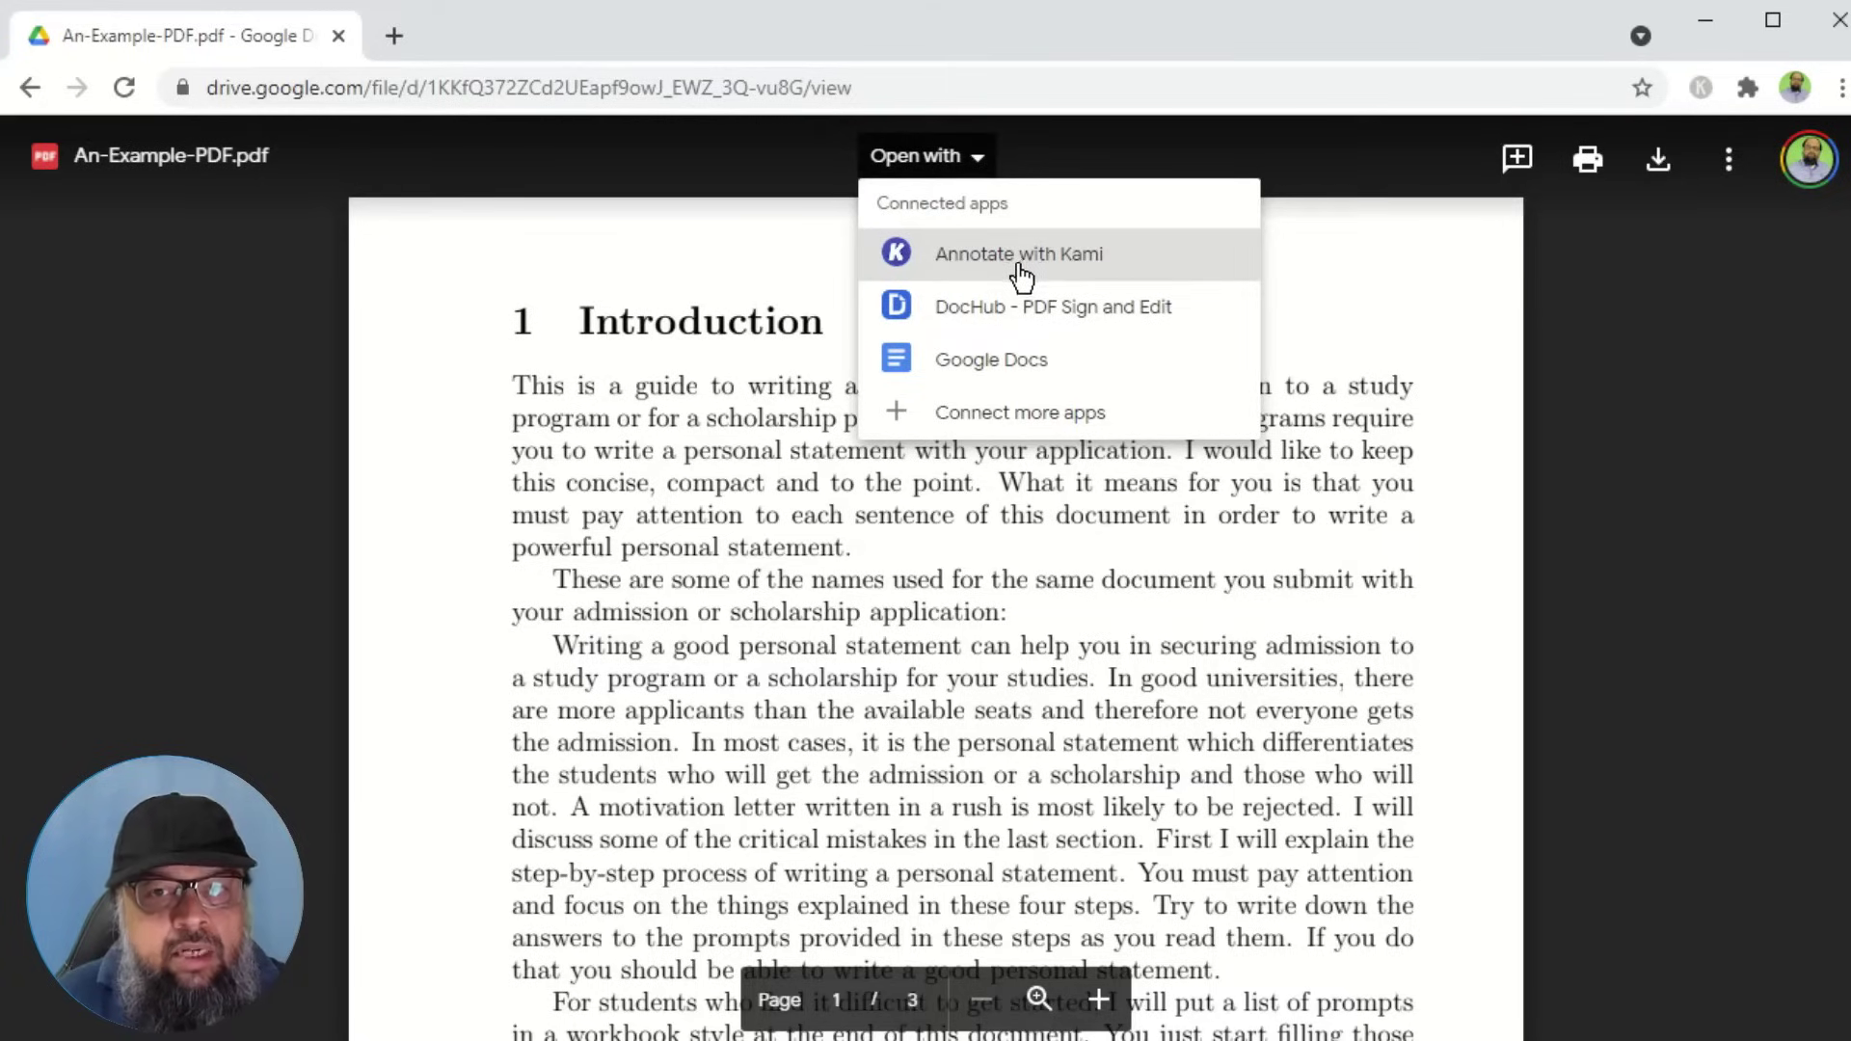
pyautogui.click(983, 380)
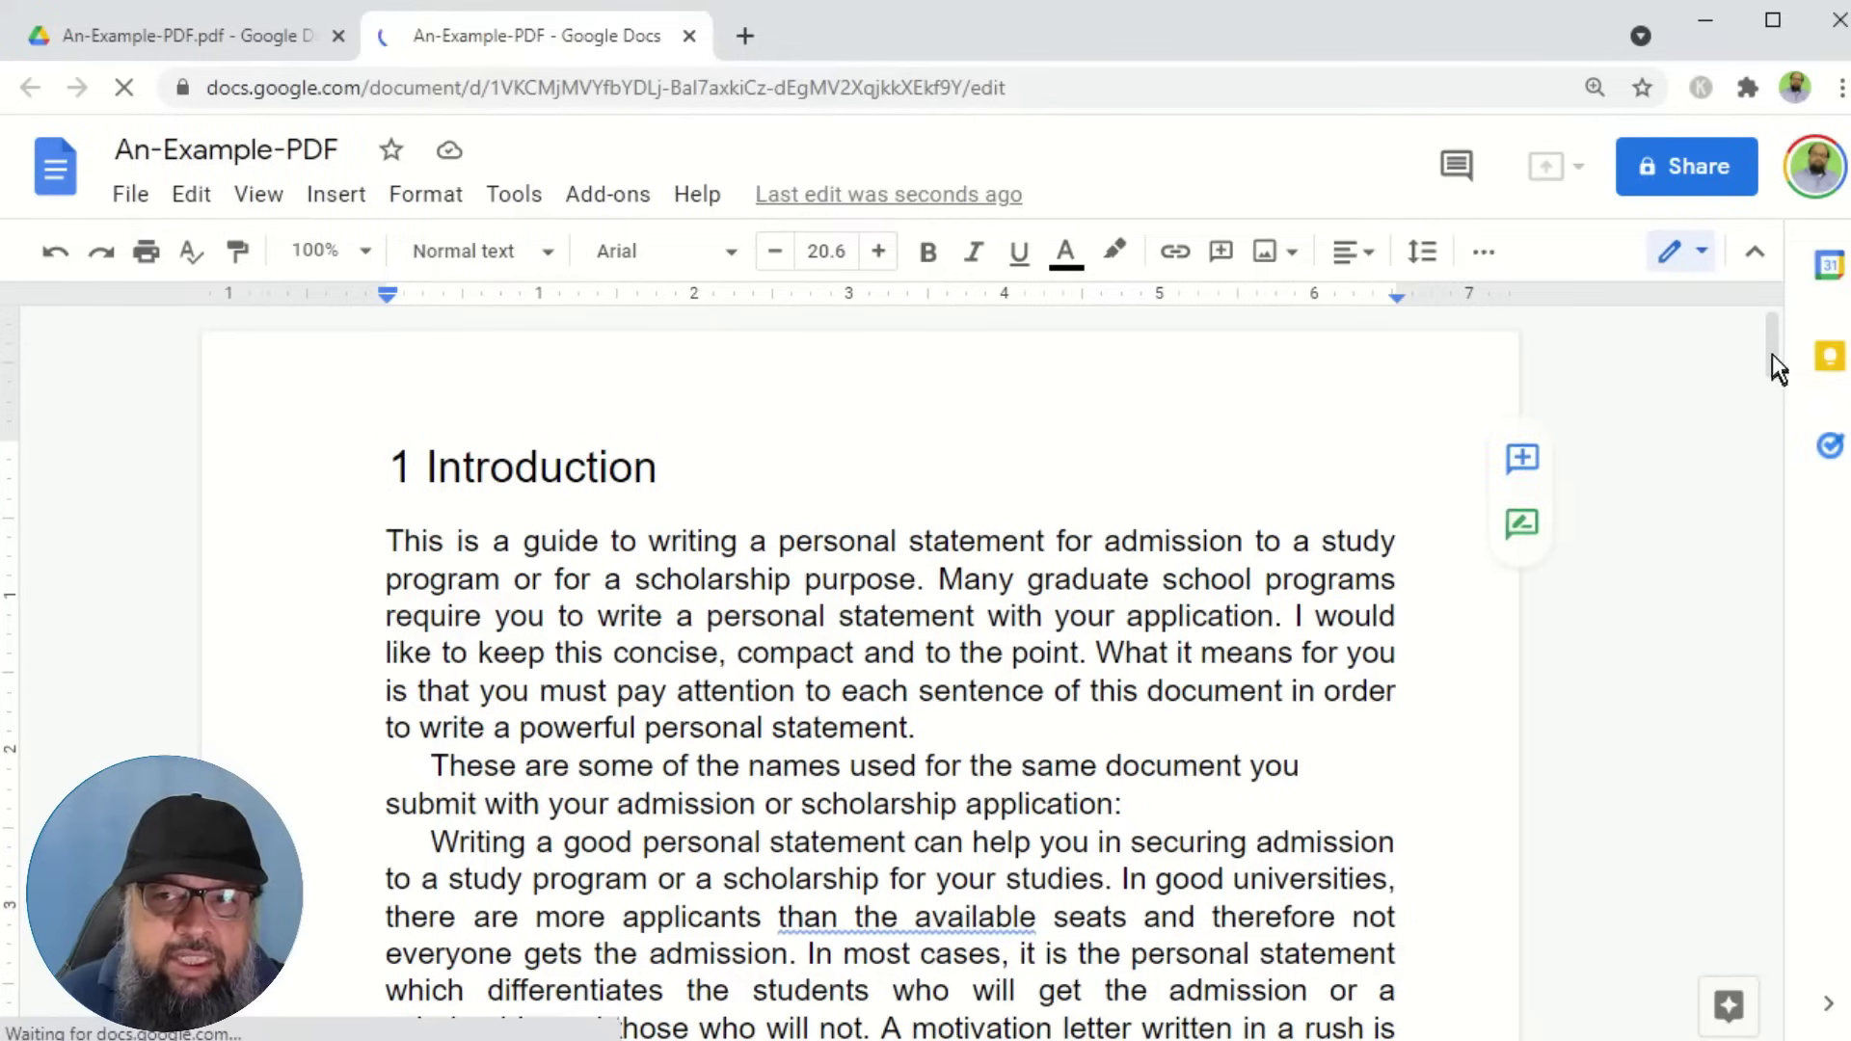
pyautogui.moveTo(1771, 355); pyautogui.dragTo(1764, 426)
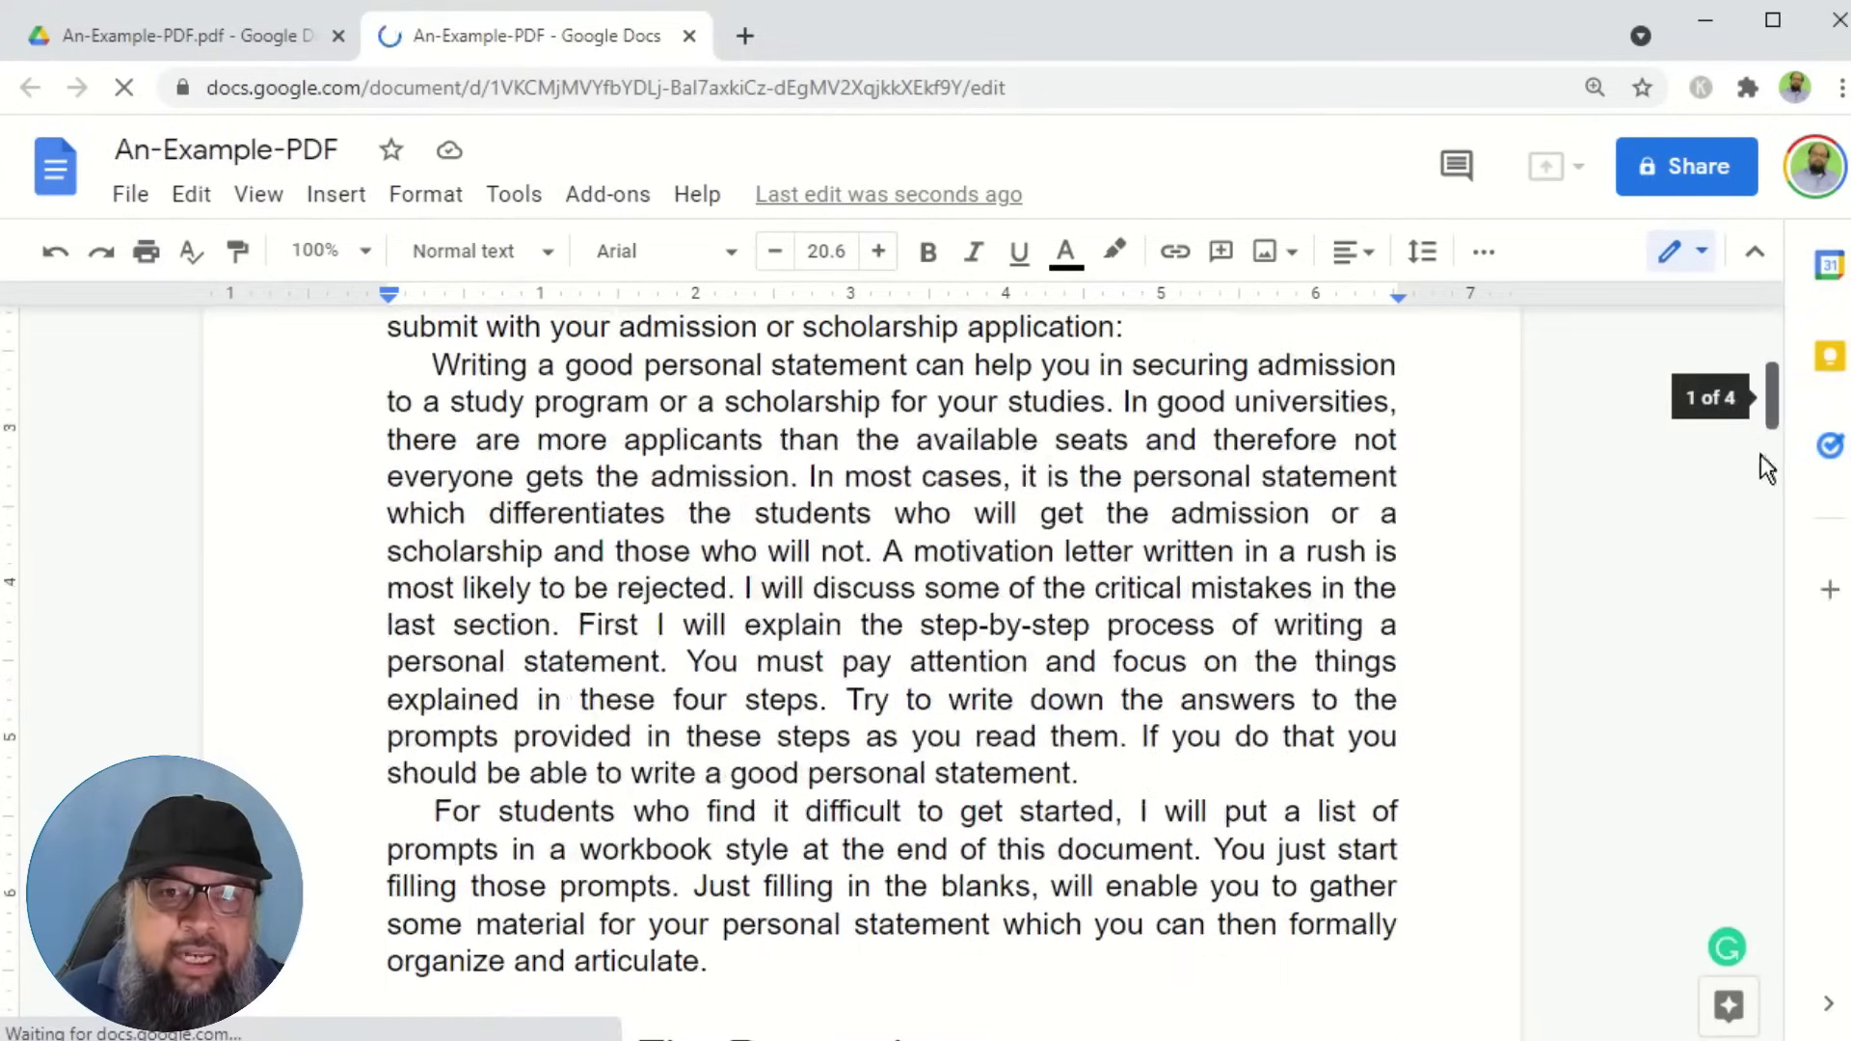
pyautogui.scroll(-15, 1754, 484)
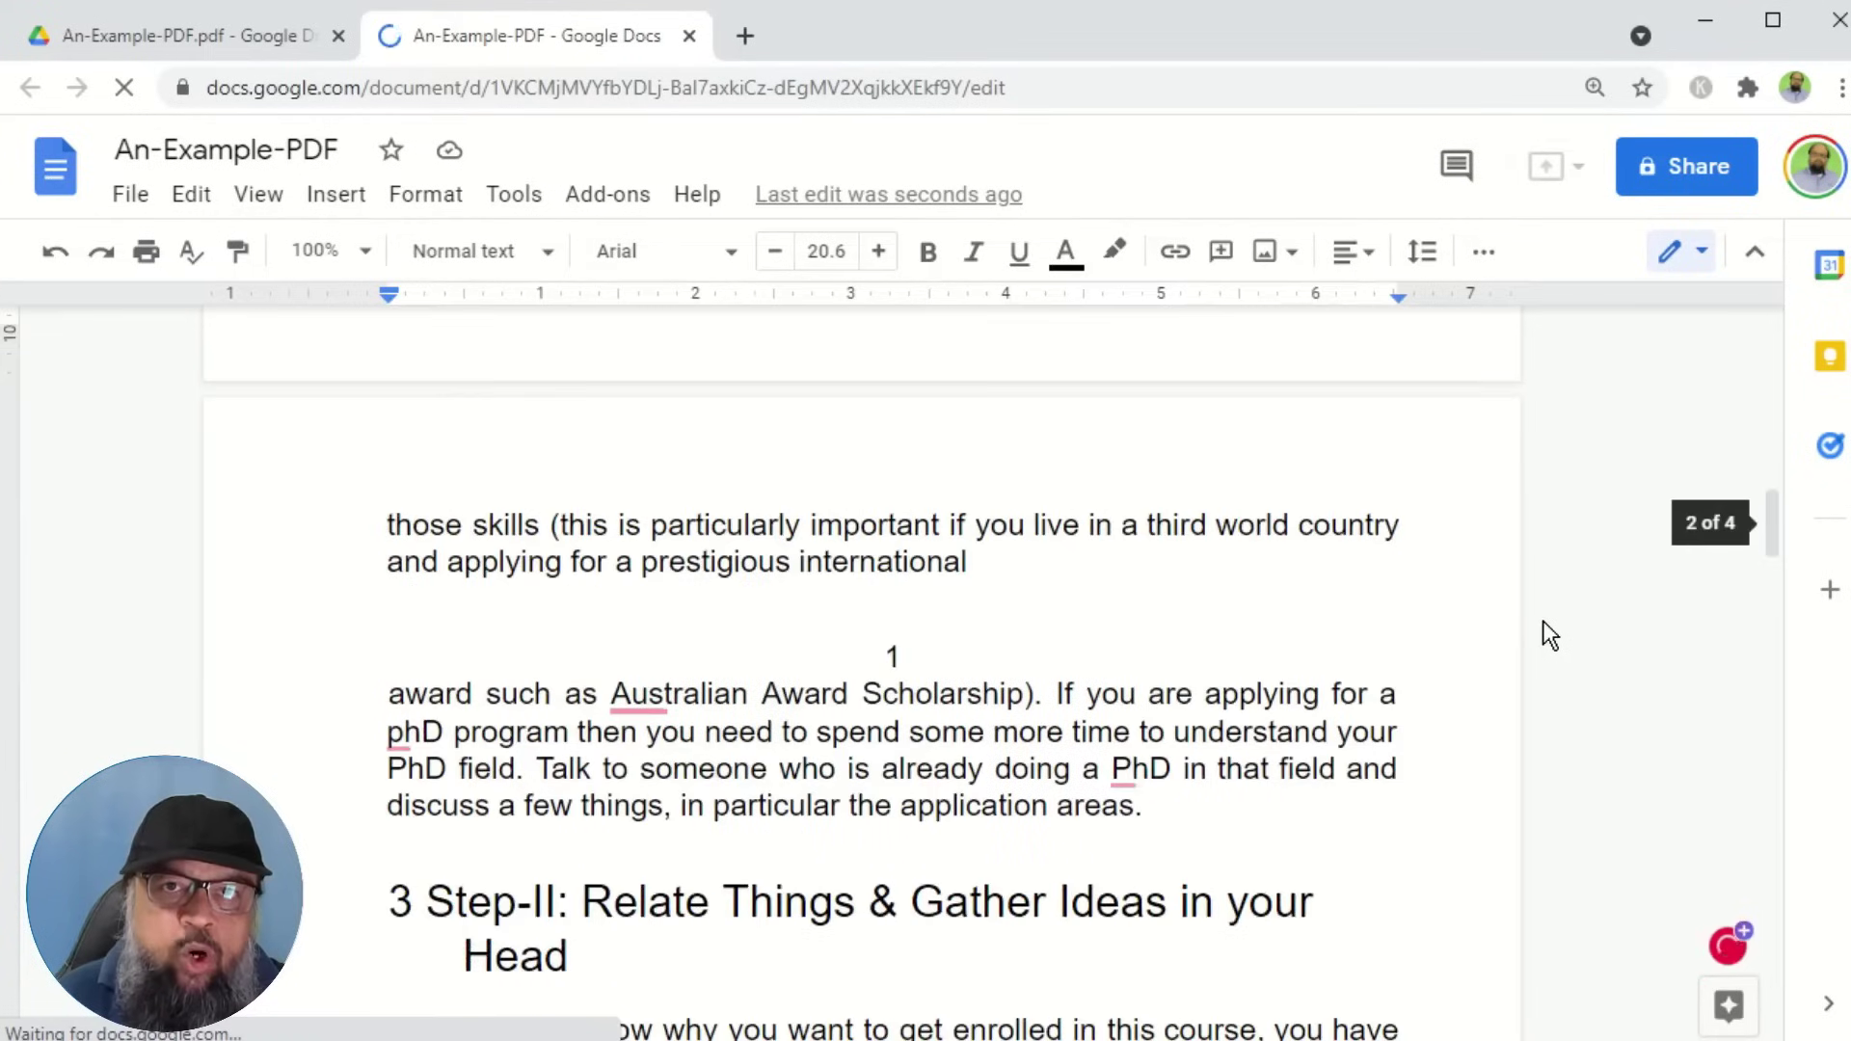
pyautogui.scroll(-3, 1542, 621)
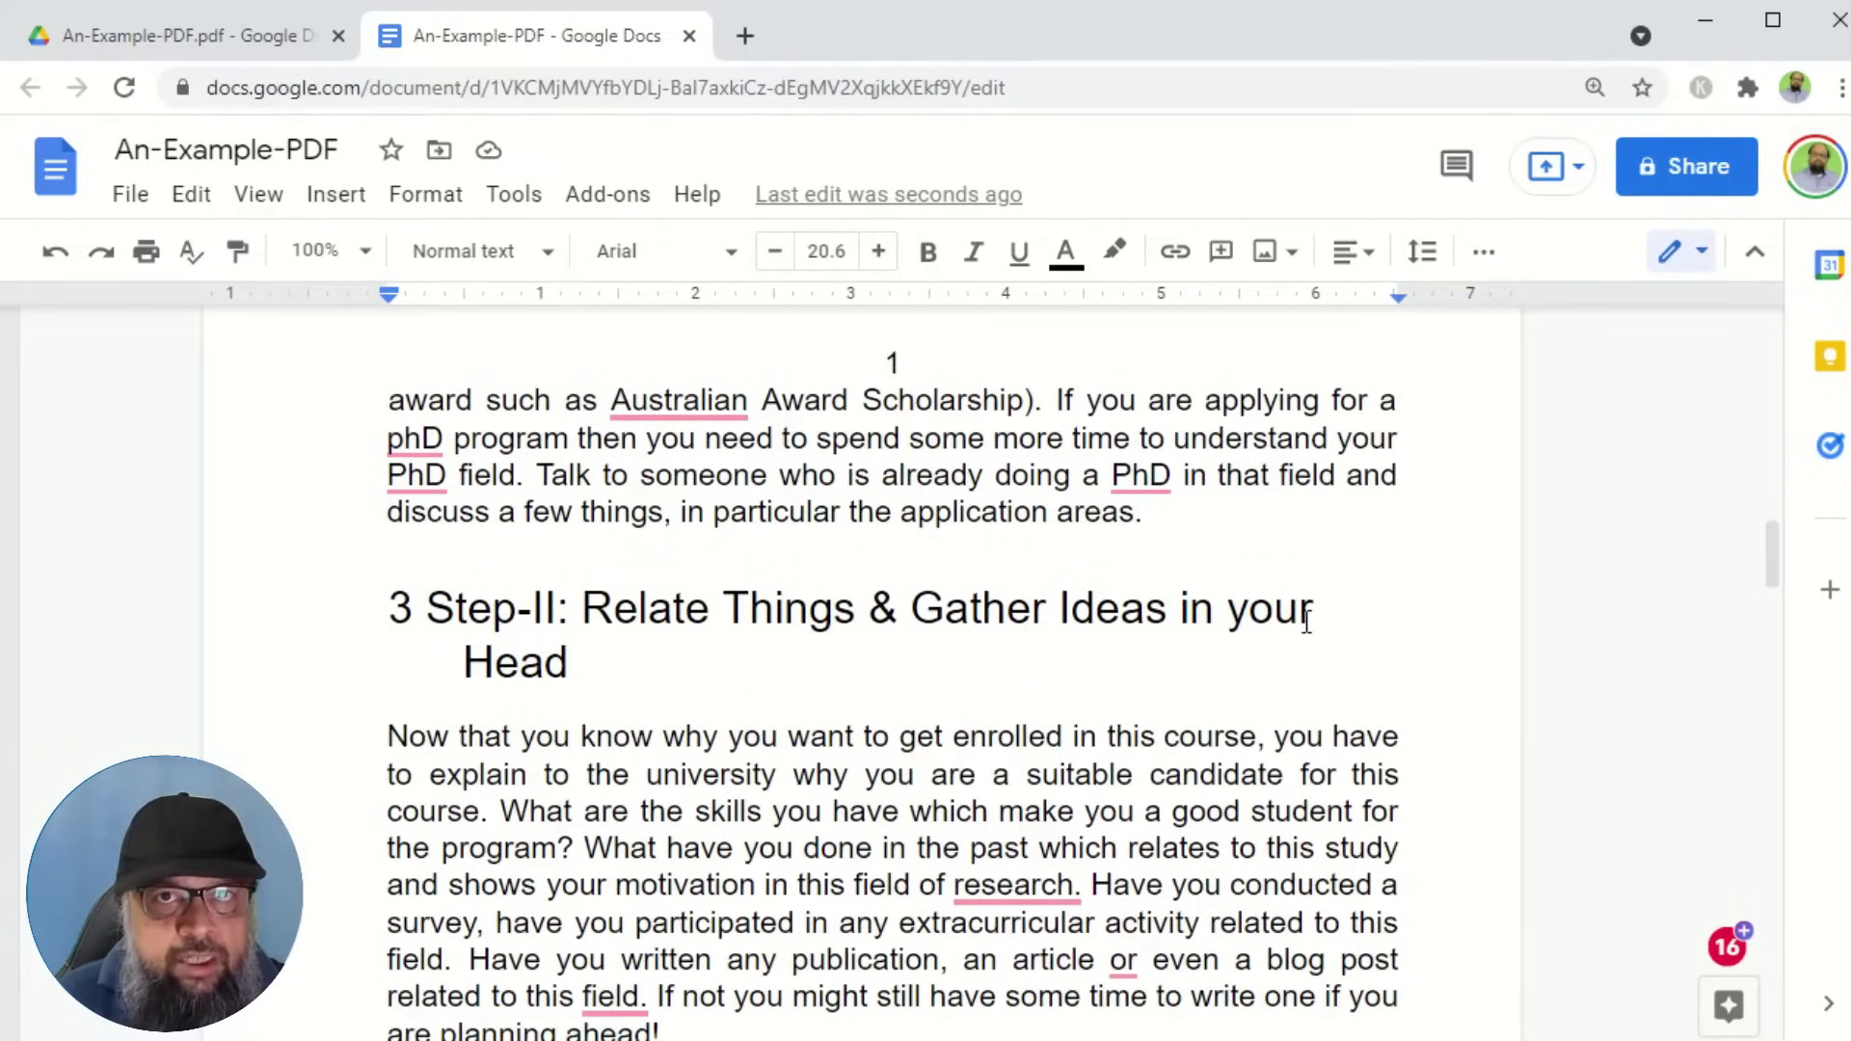
pyautogui.scroll(-20, 1306, 620)
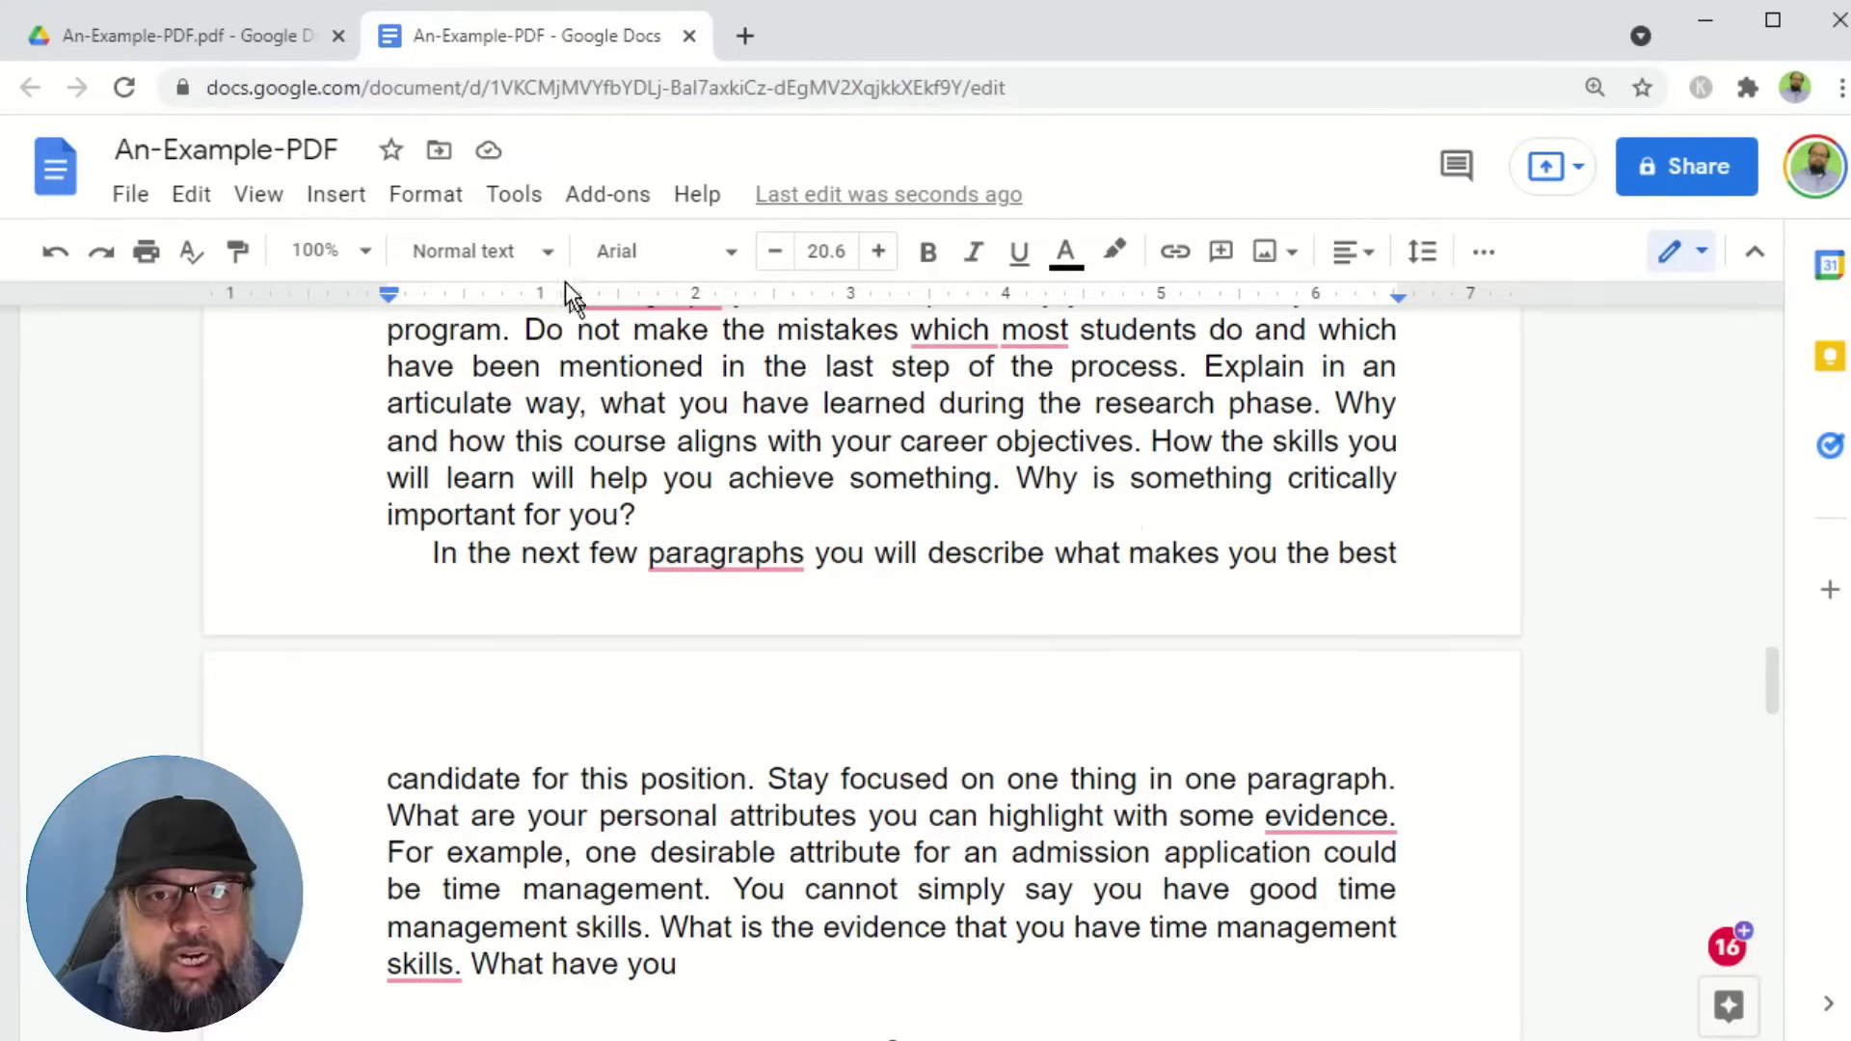
# - Translate the document into Urdu as 'Urdu-Translated copy of An-Example-PDF'
pyautogui.click(514, 207)
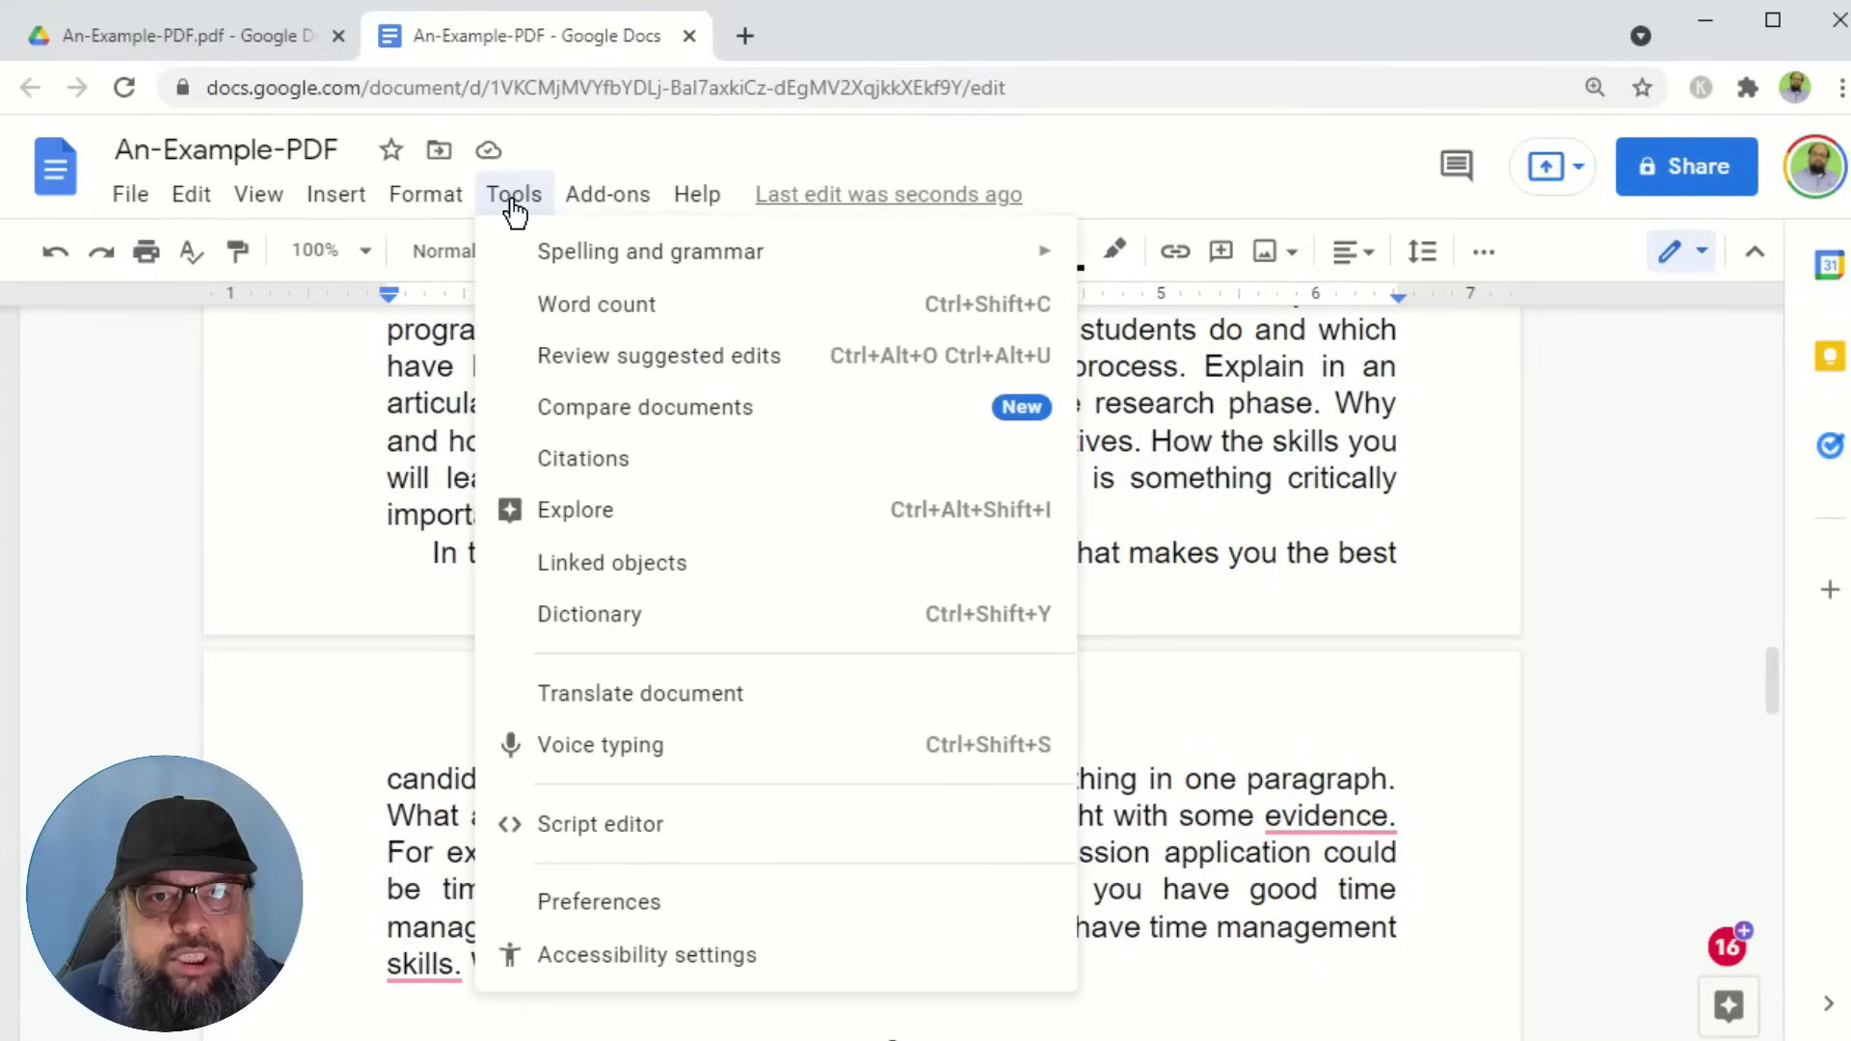
pyautogui.click(674, 696)
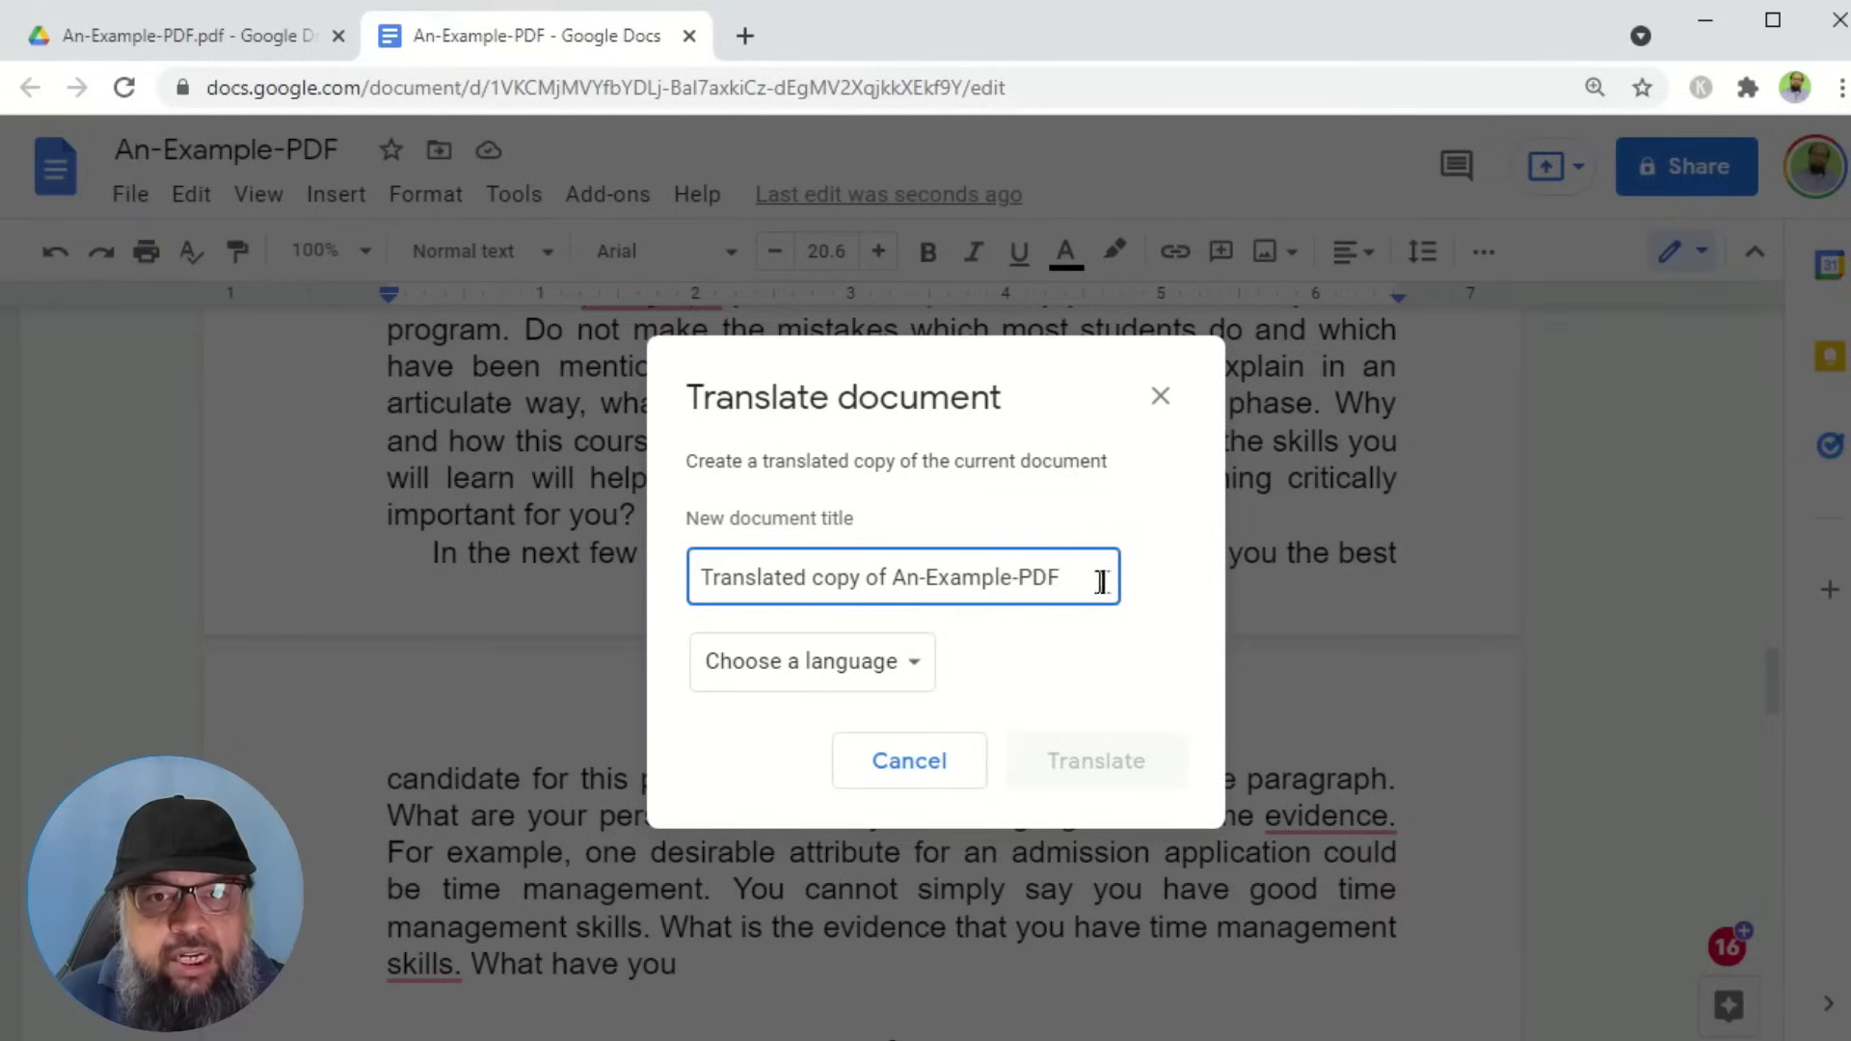
pyautogui.click(705, 576)
pyautogui.write('Urdu-')
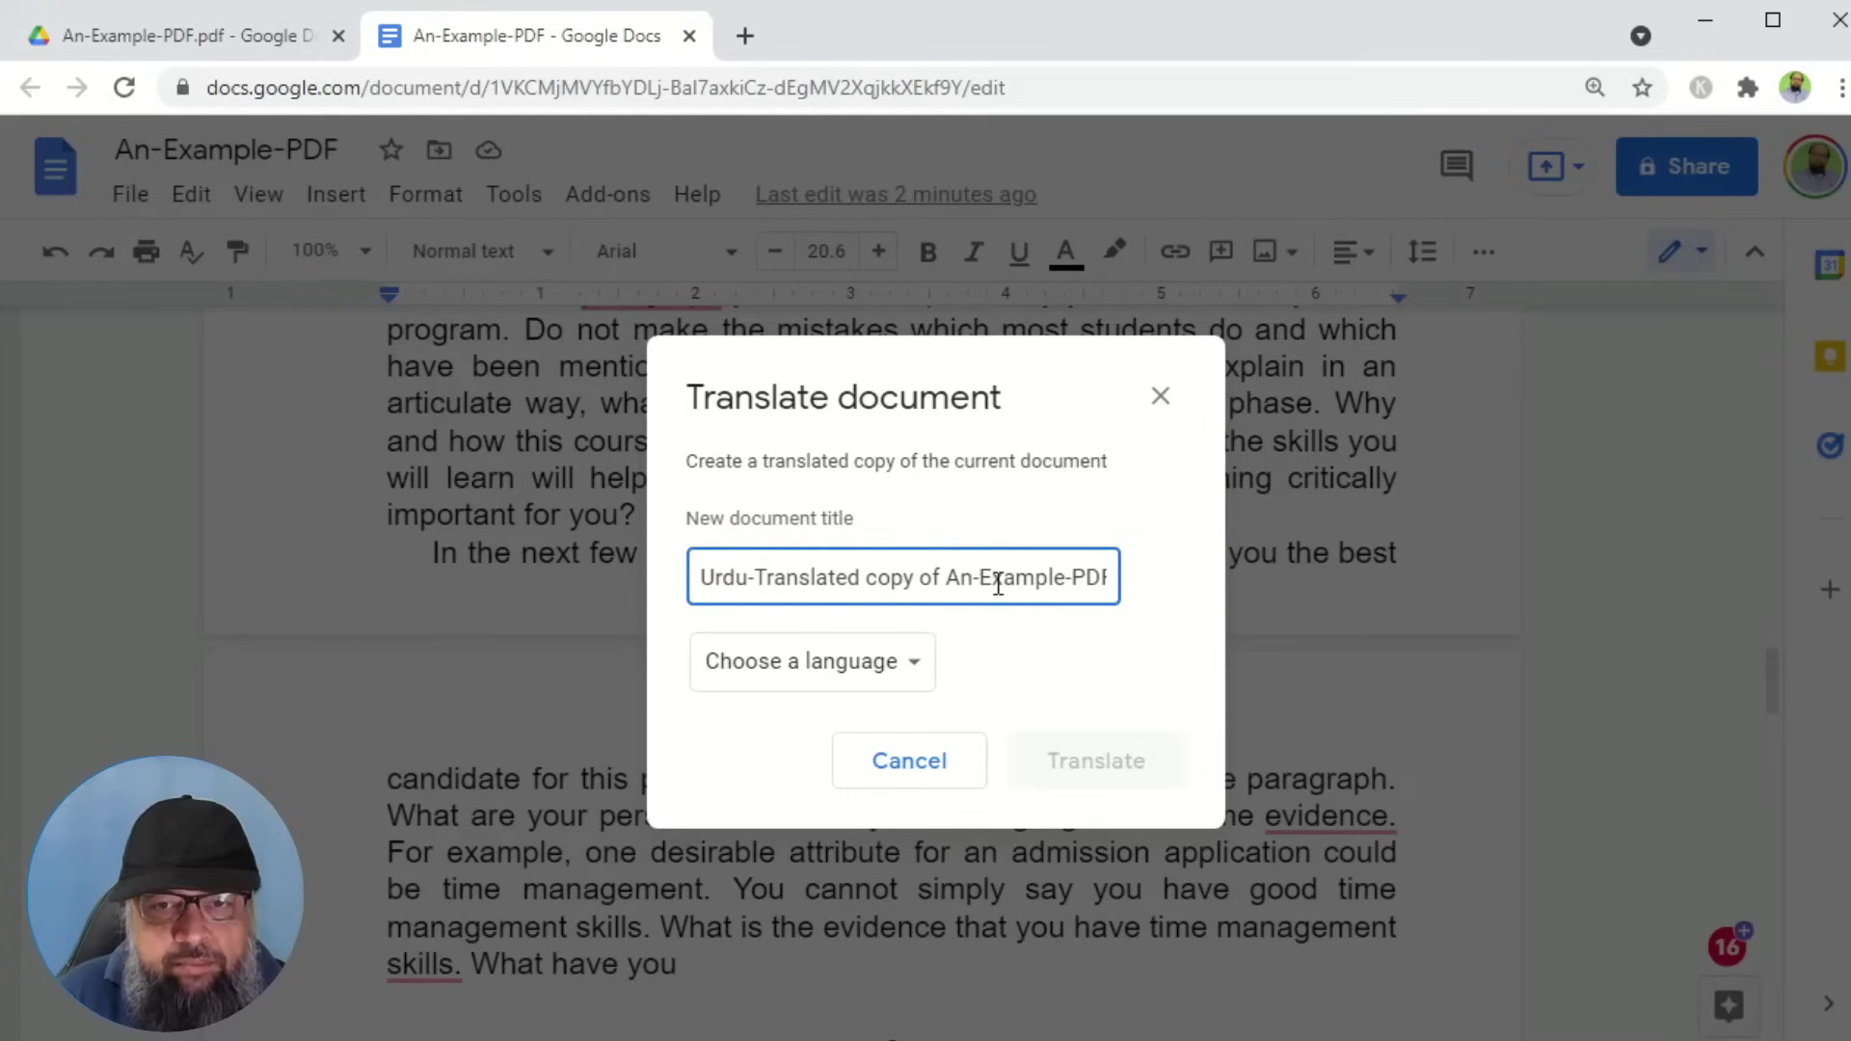
pyautogui.click(911, 682)
pyautogui.moveTo(979, 653); pyautogui.dragTo(982, 1006)
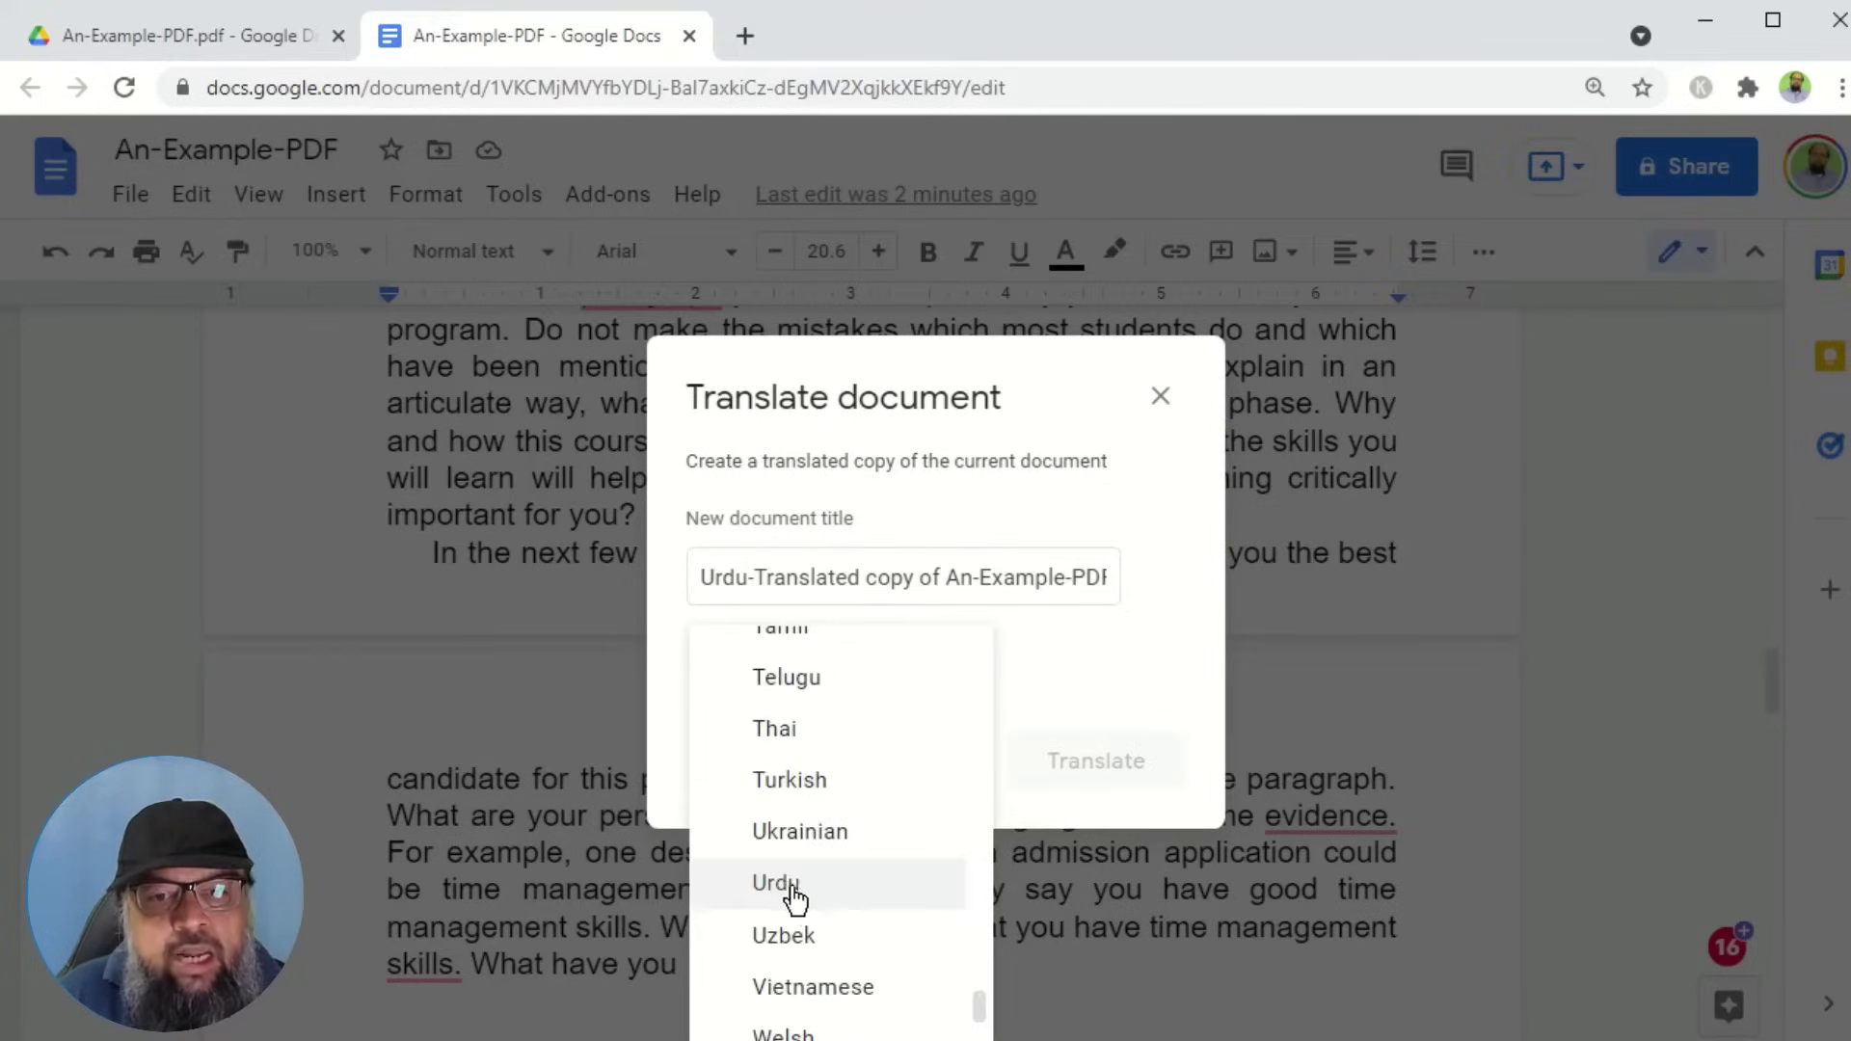
pyautogui.click(780, 883)
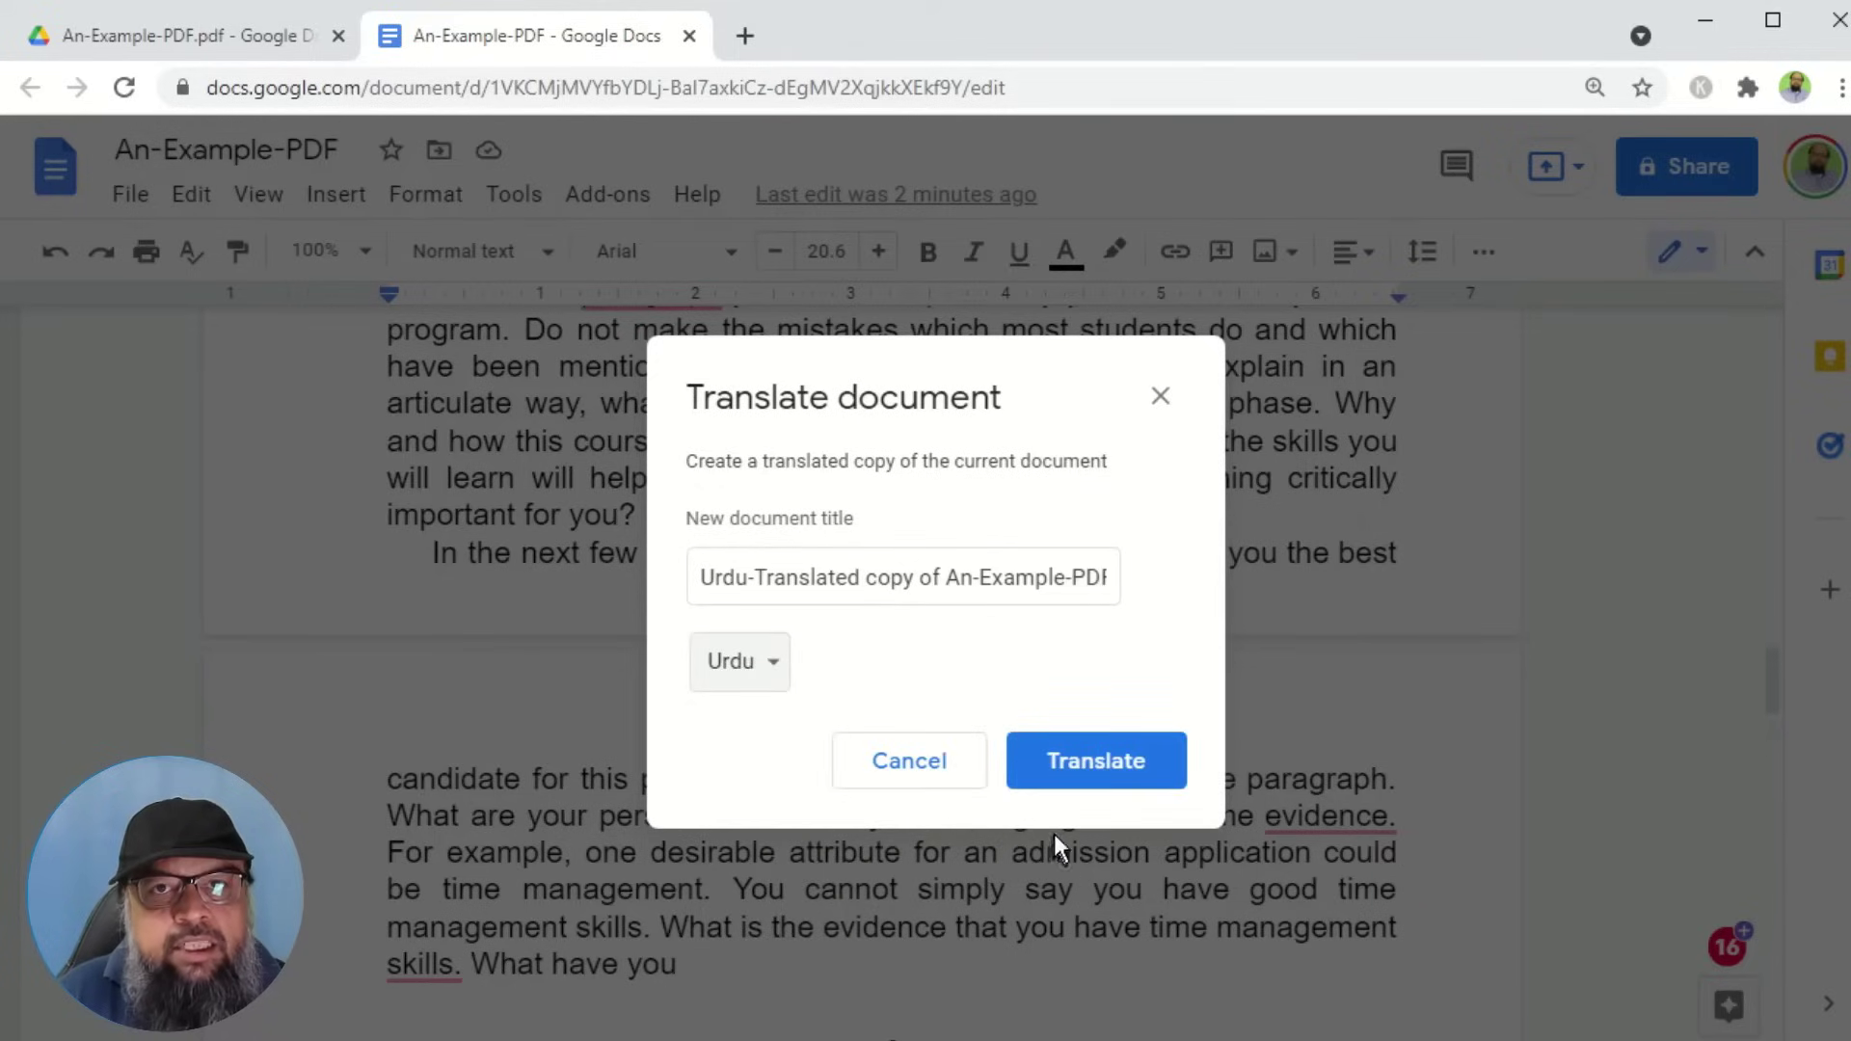
pyautogui.click(1090, 766)
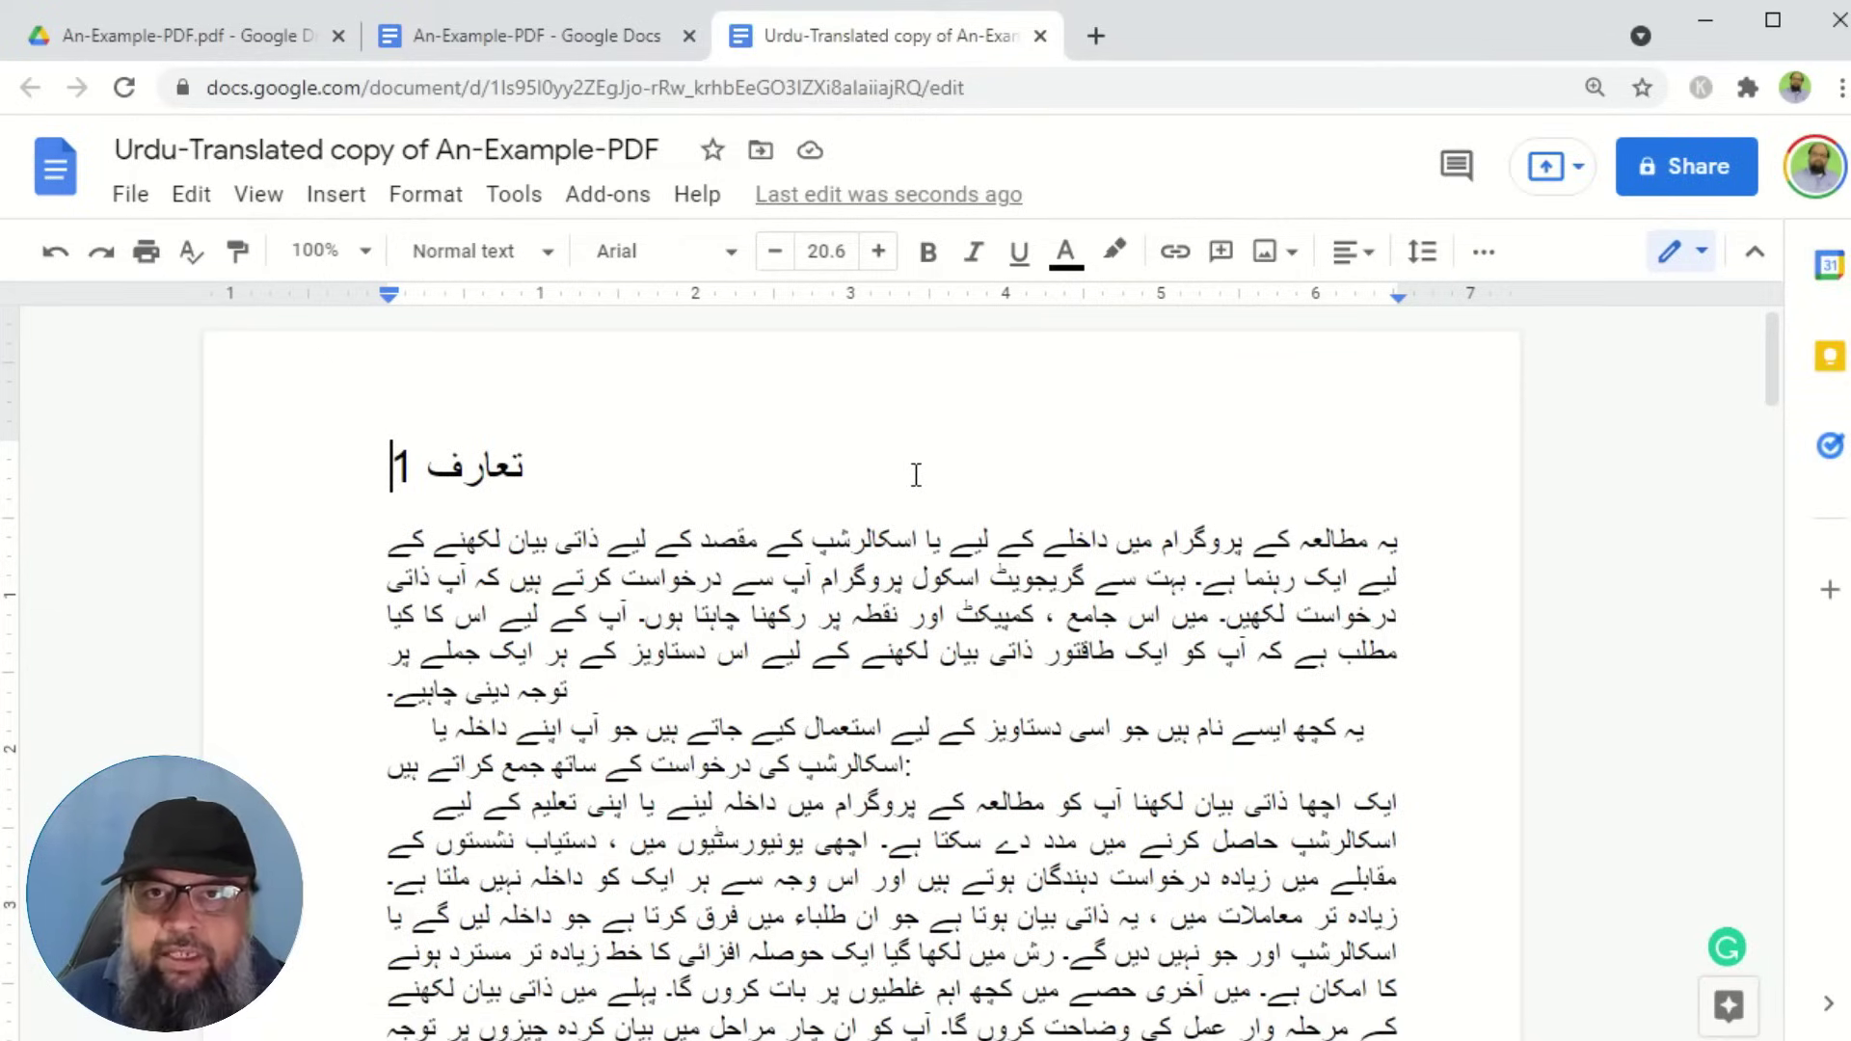
# - Scroll down the Urdu copy and select the stray page number 2
pyautogui.scroll(-1, 917, 477)
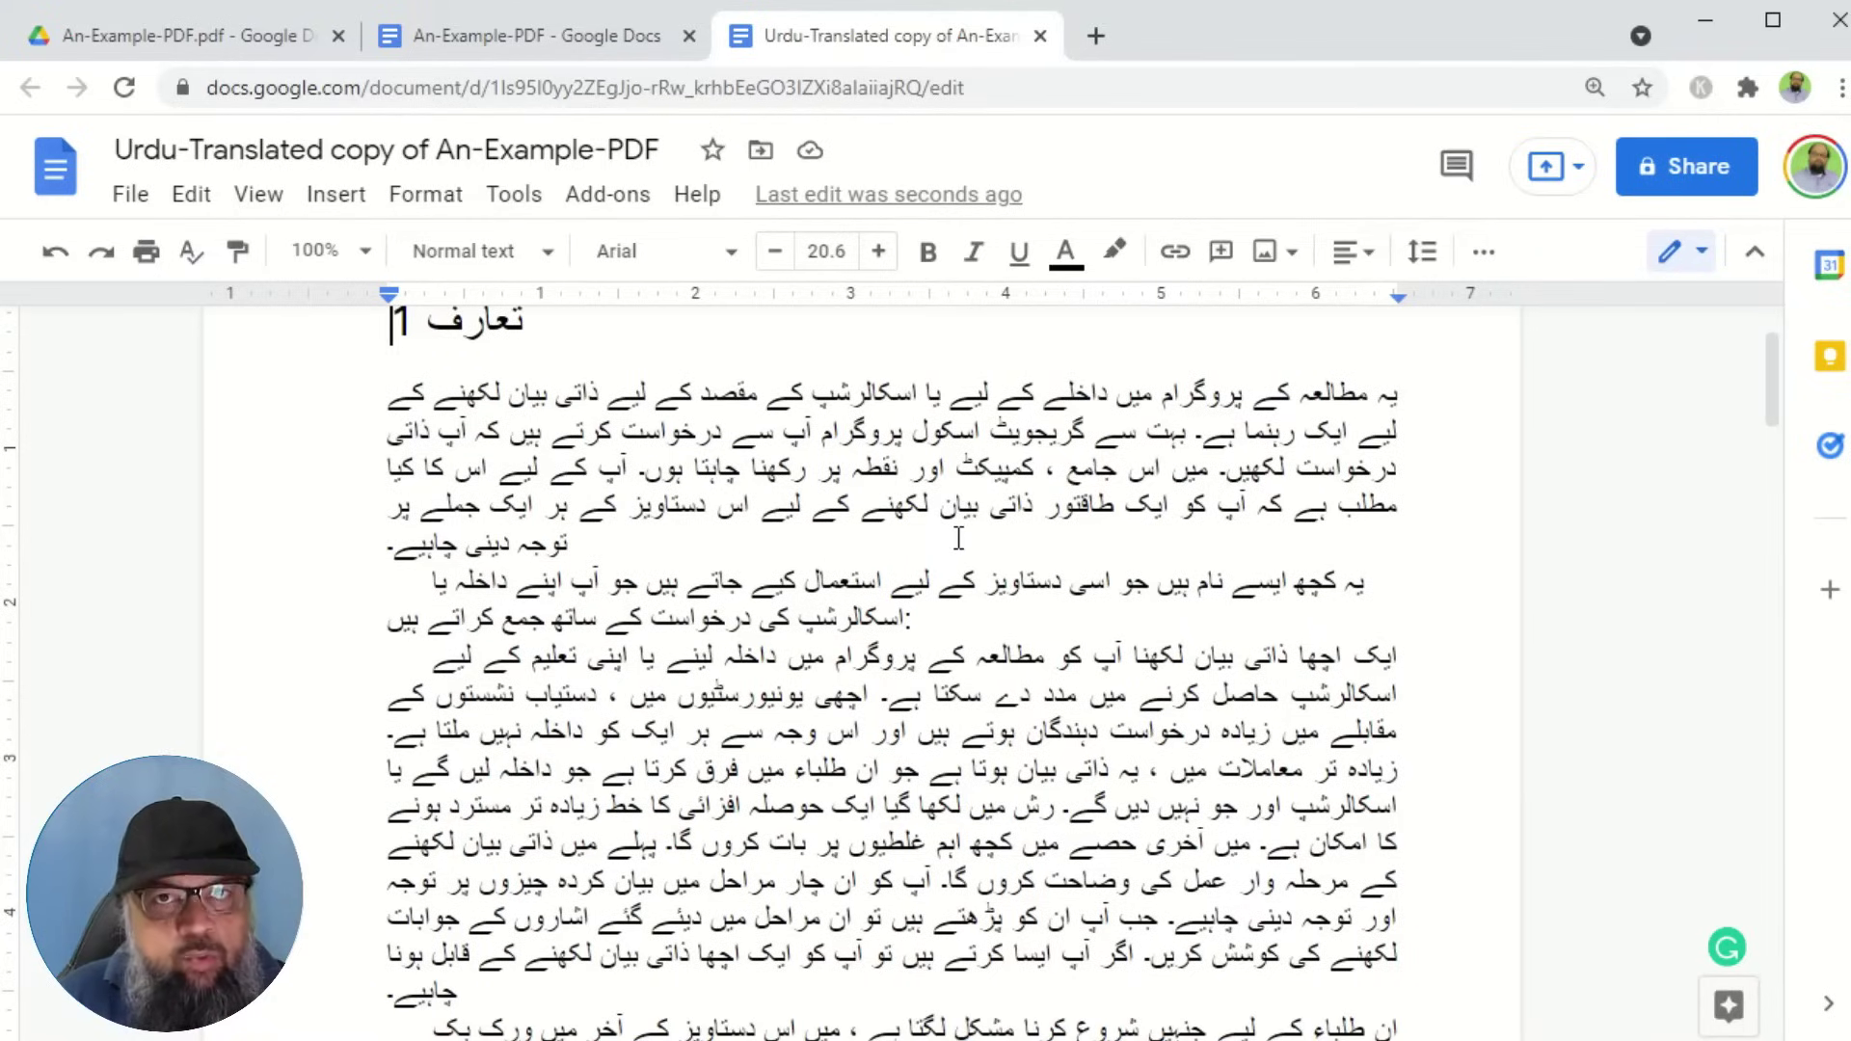
pyautogui.scroll(-2, 1073, 567)
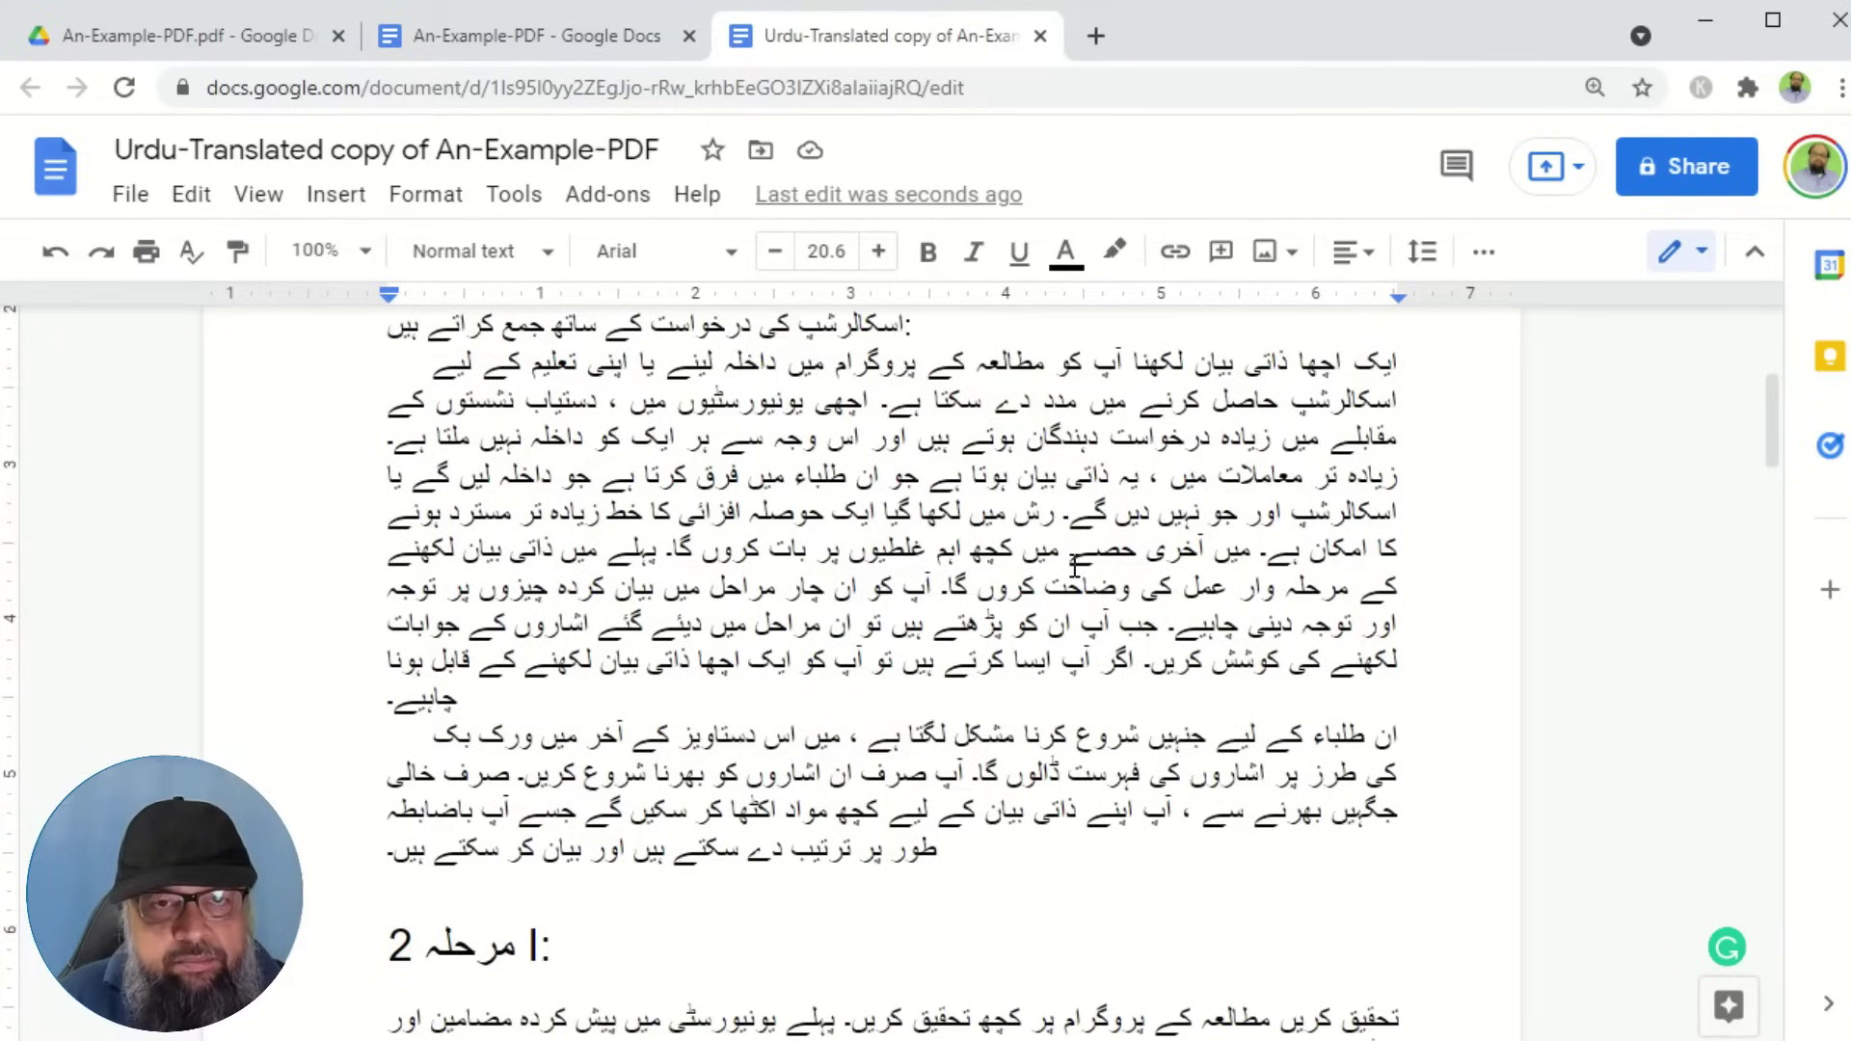
pyautogui.scroll(-10, 1157, 564)
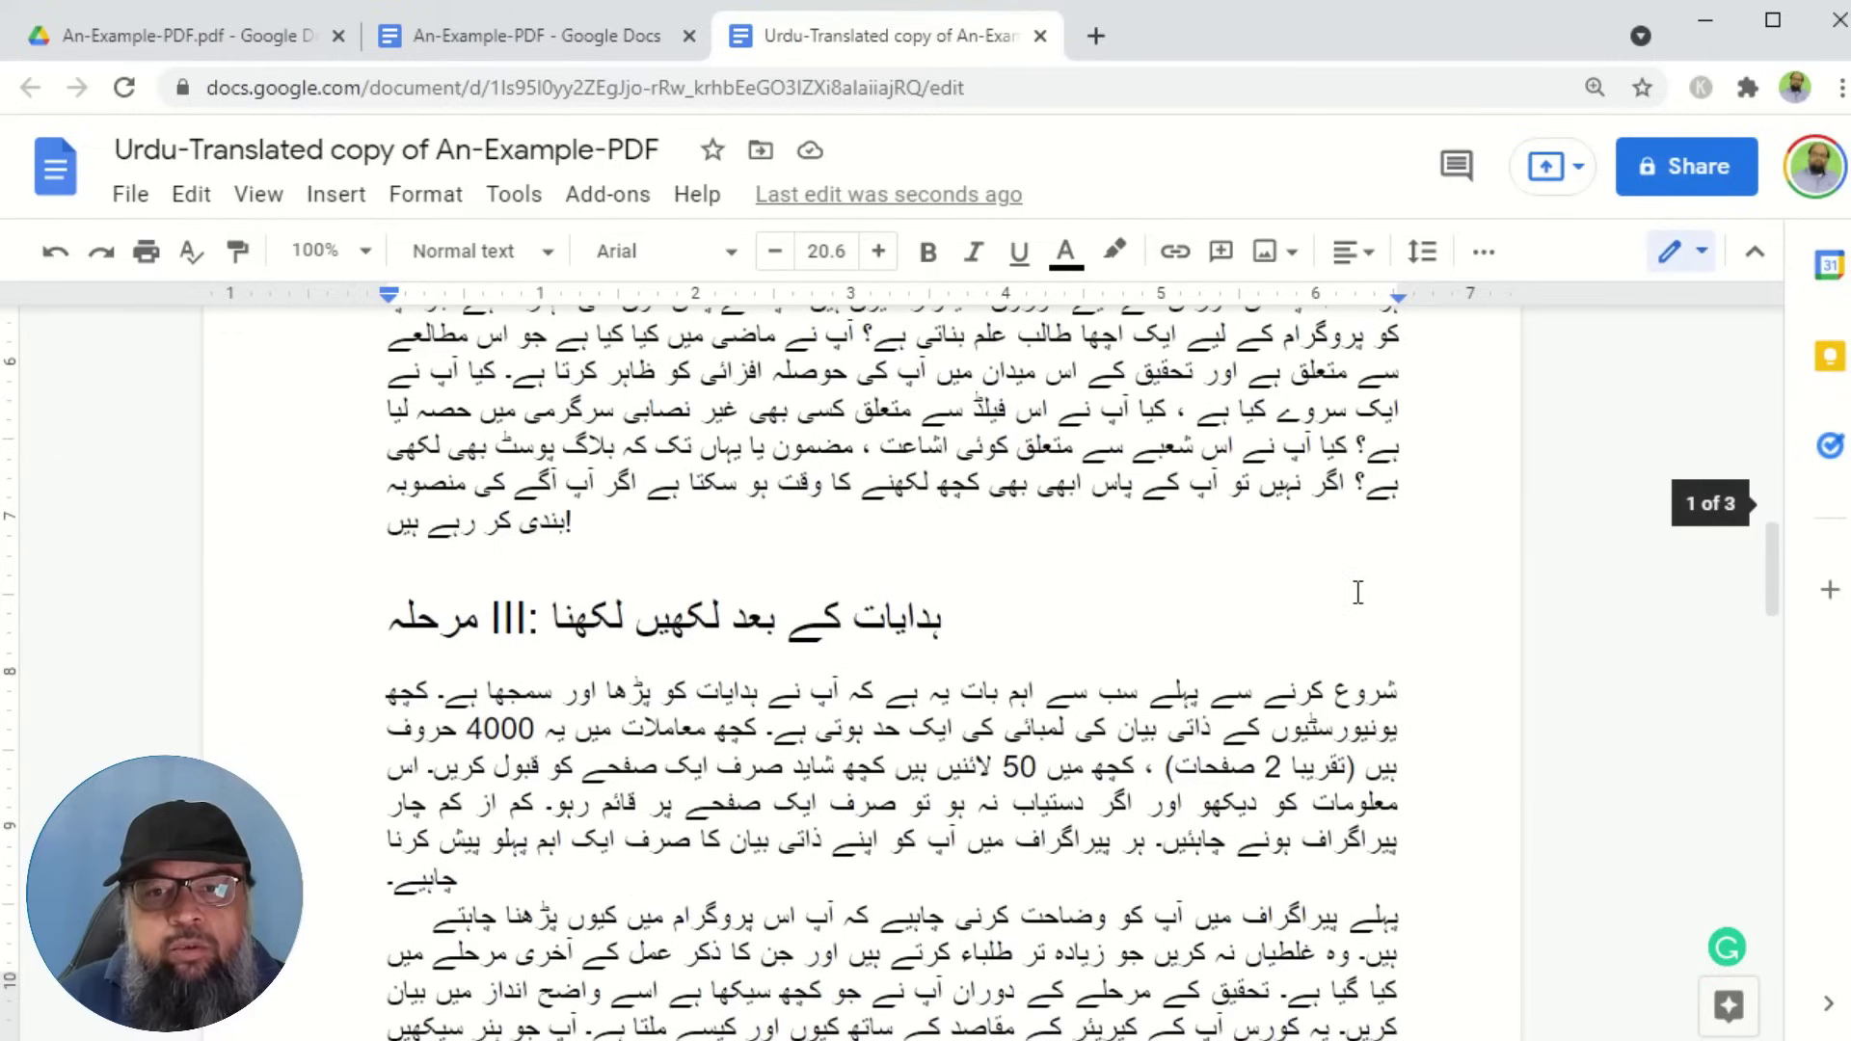
pyautogui.scroll(-5, 1293, 653)
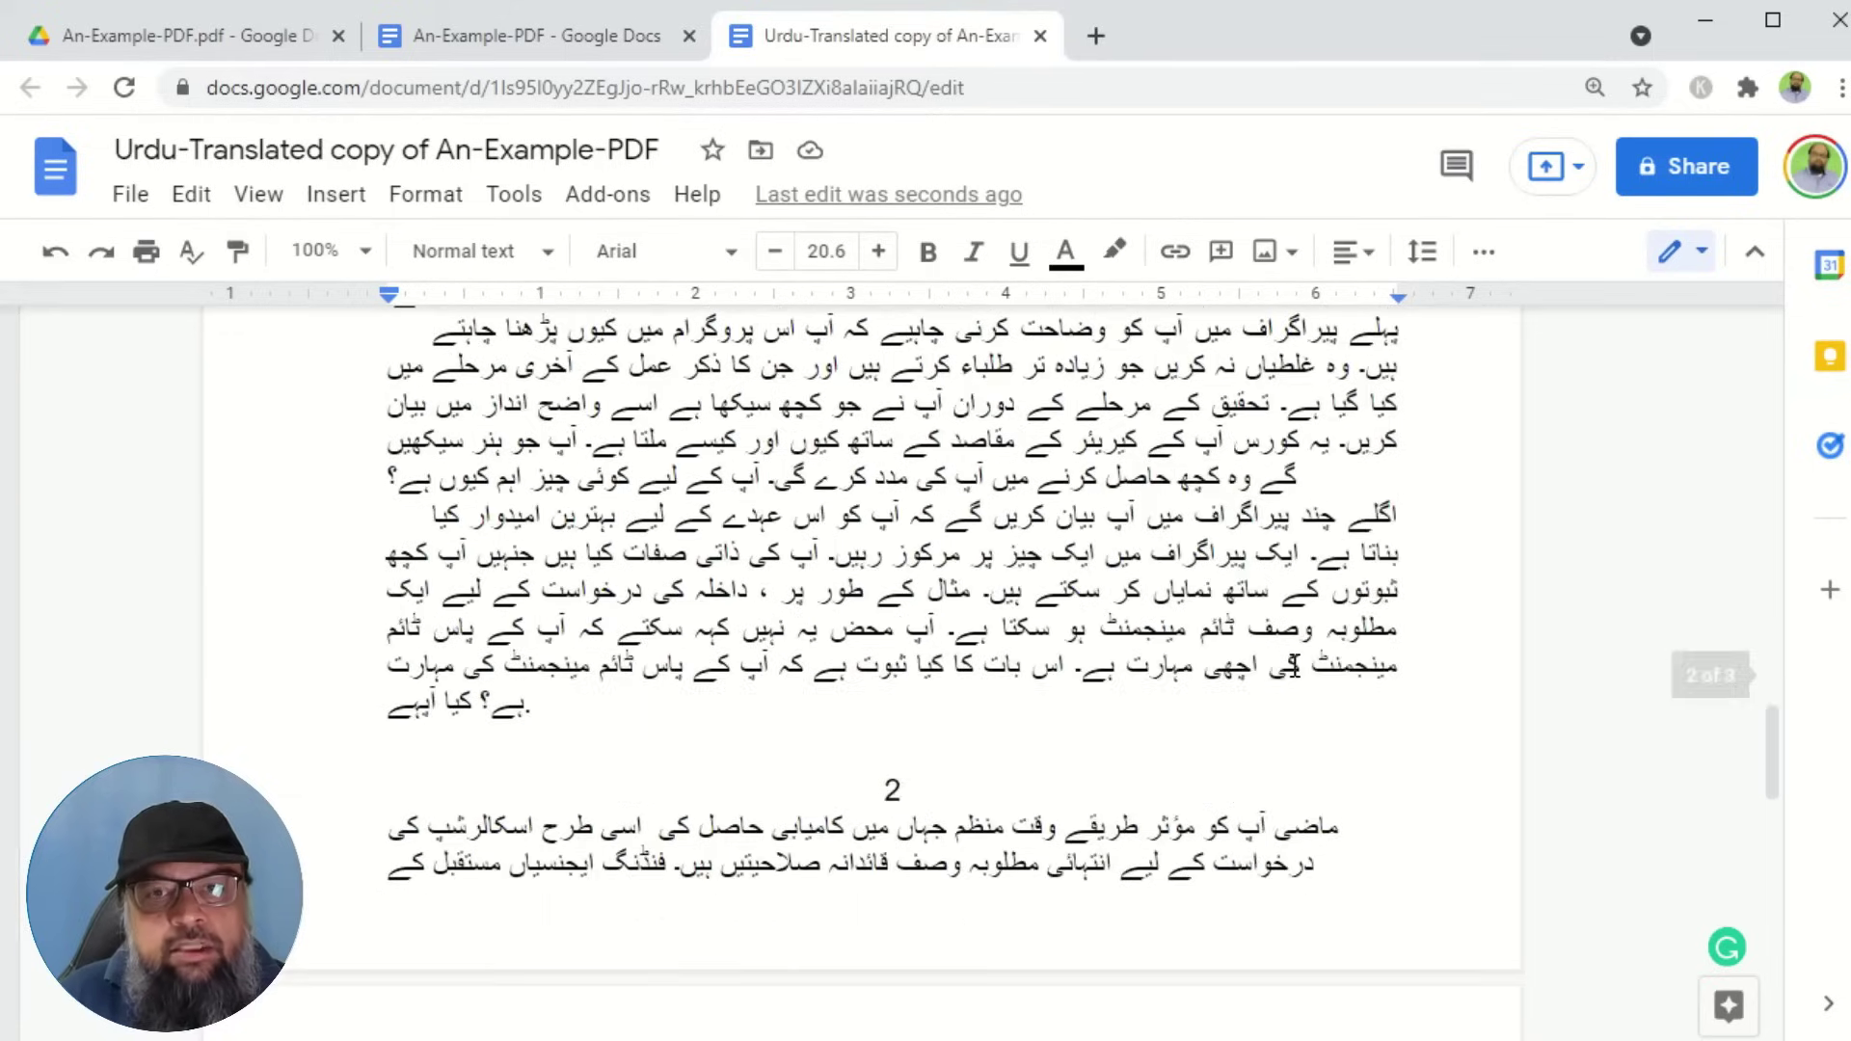
pyautogui.doubleClick(892, 790)
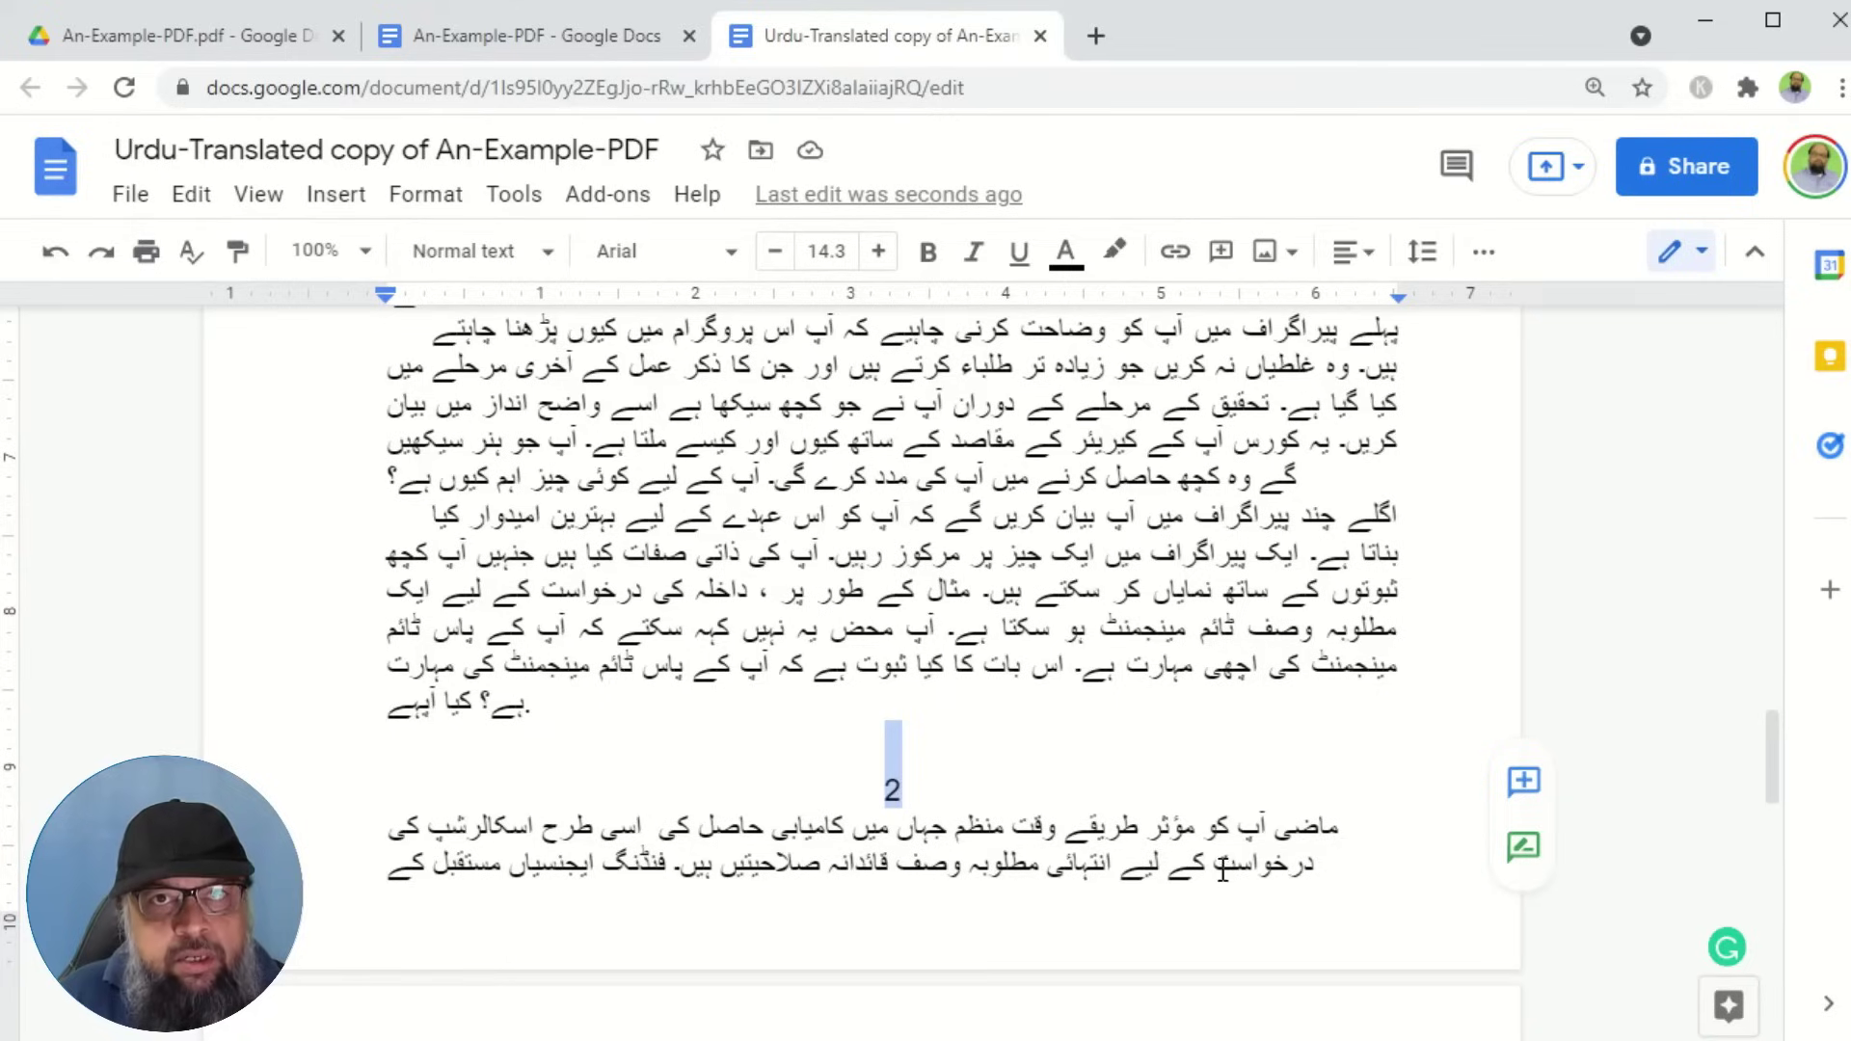
# - Check the page 1 footer number in the original PDF, then minimize Acrobat Reader
pyautogui.hotkey('alt', 'Tab')
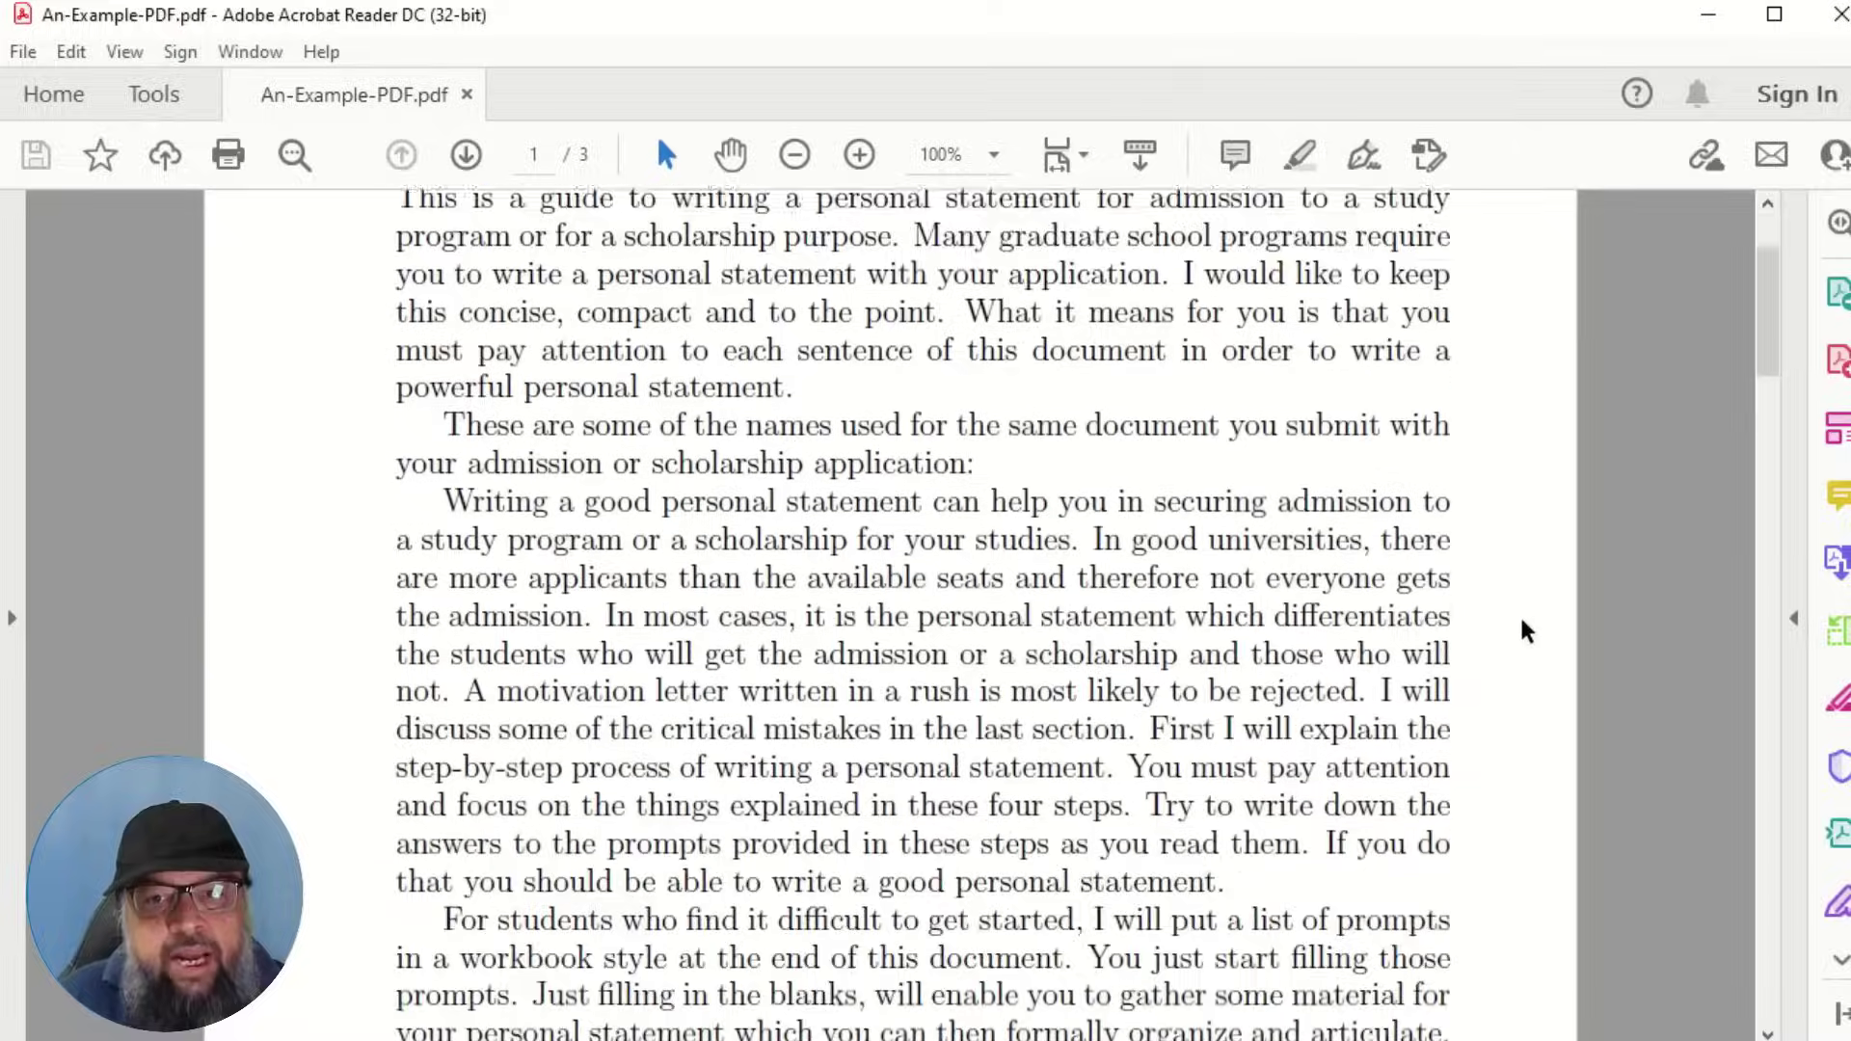
pyautogui.scroll(-10, 1523, 620)
pyautogui.scroll(-5, 1532, 620)
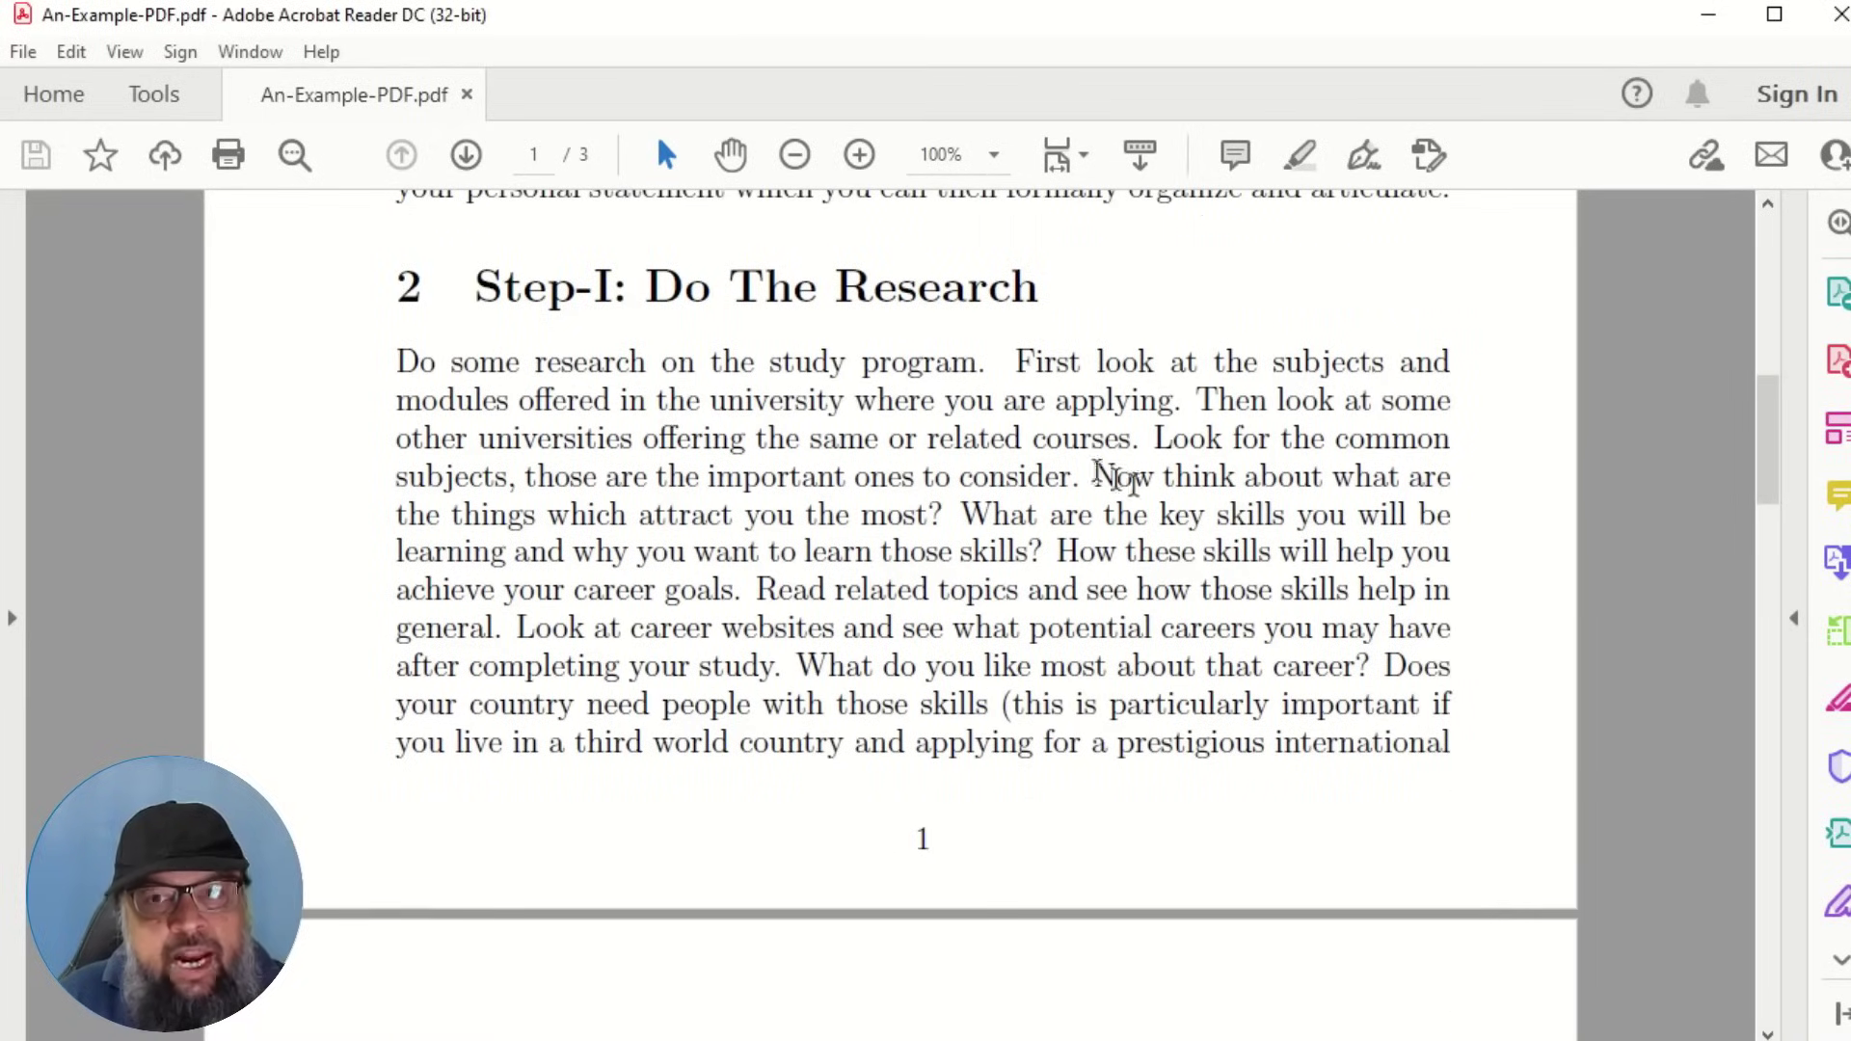
pyautogui.click(1707, 15)
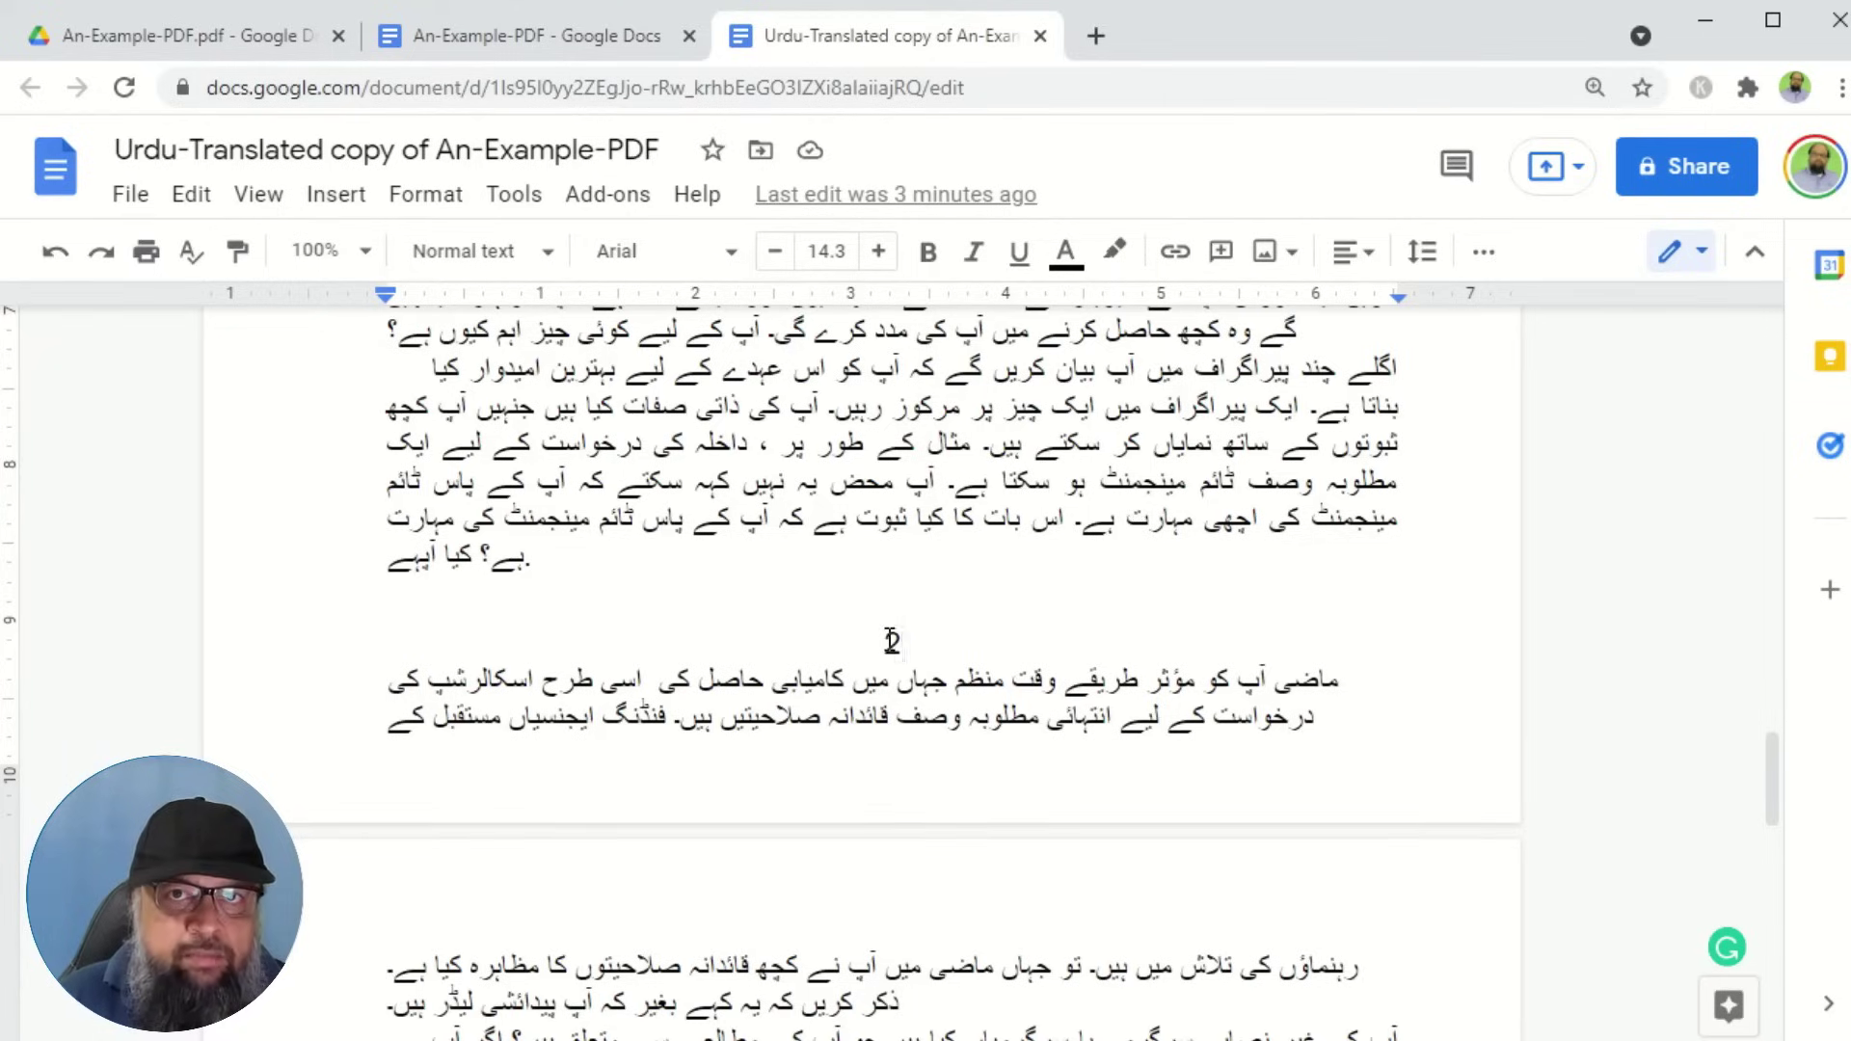
# - Delete the stray page numbers 2, 1 and 3 from the Urdu body text
pyautogui.scroll(-2, 892, 641)
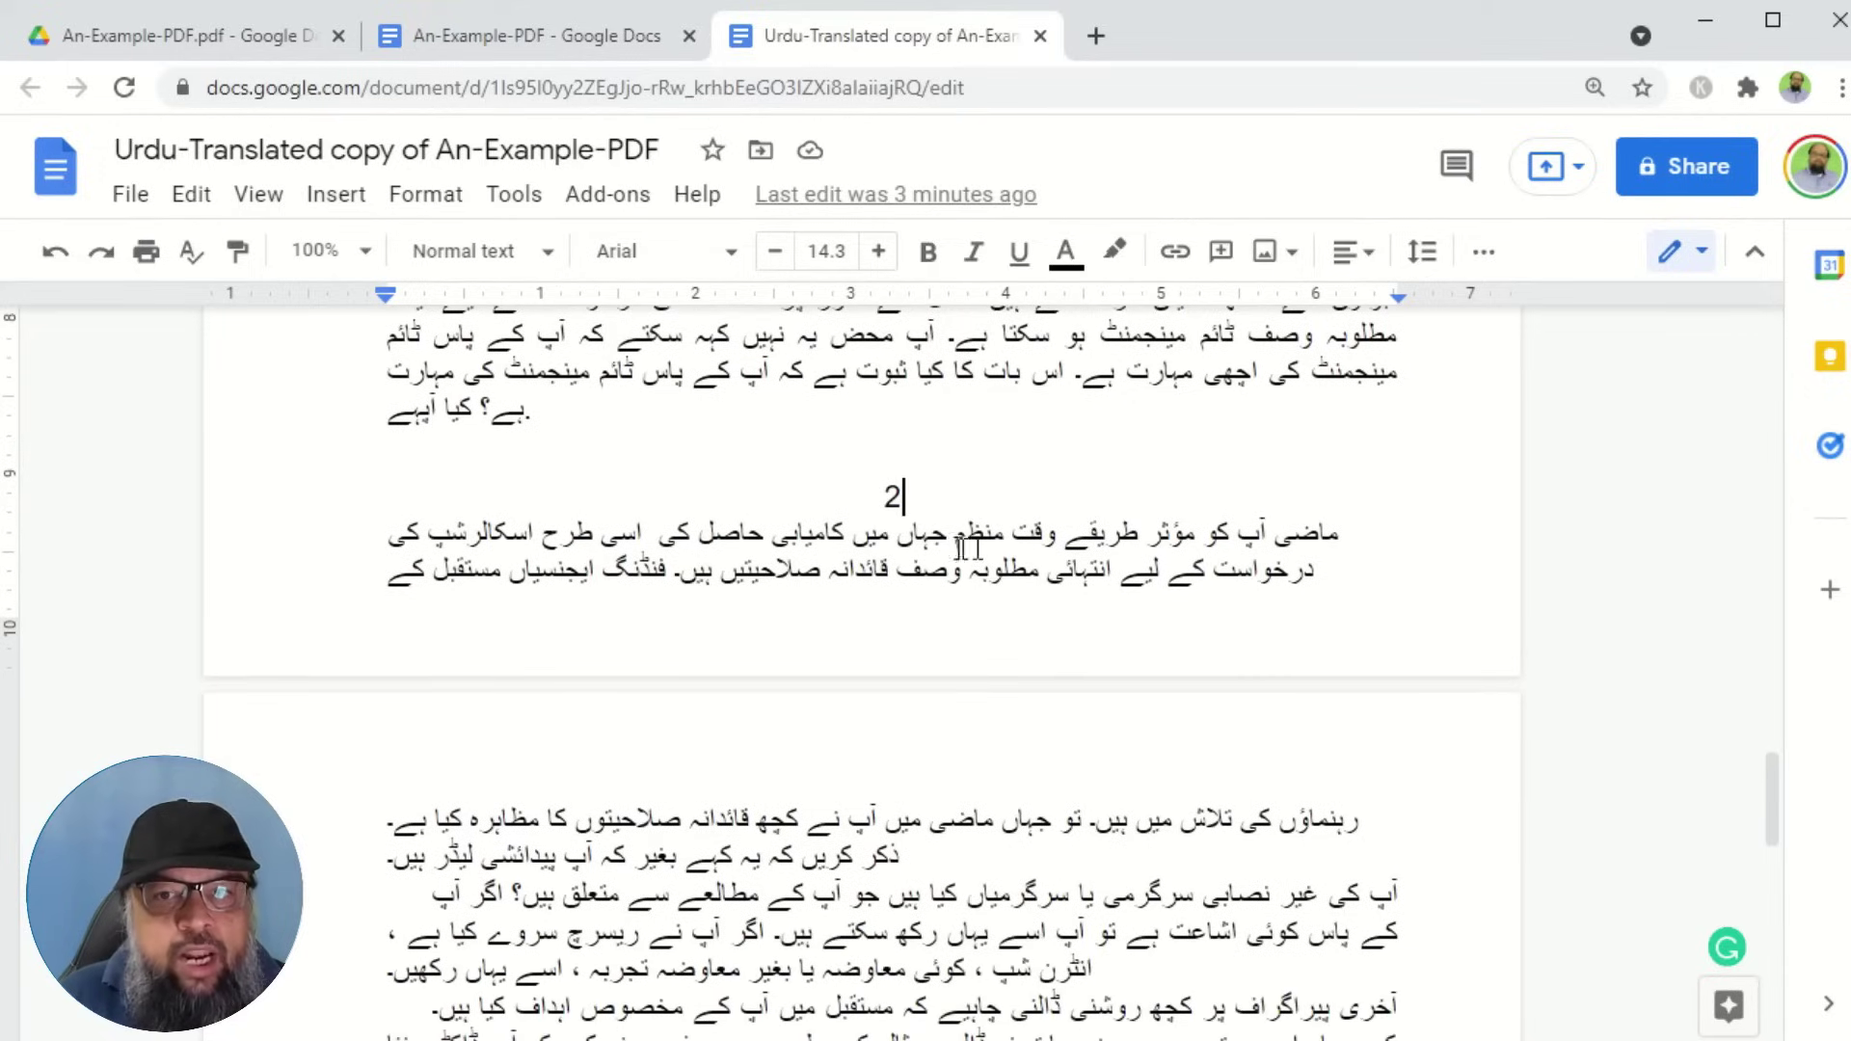
pyautogui.doubleClick(919, 493)
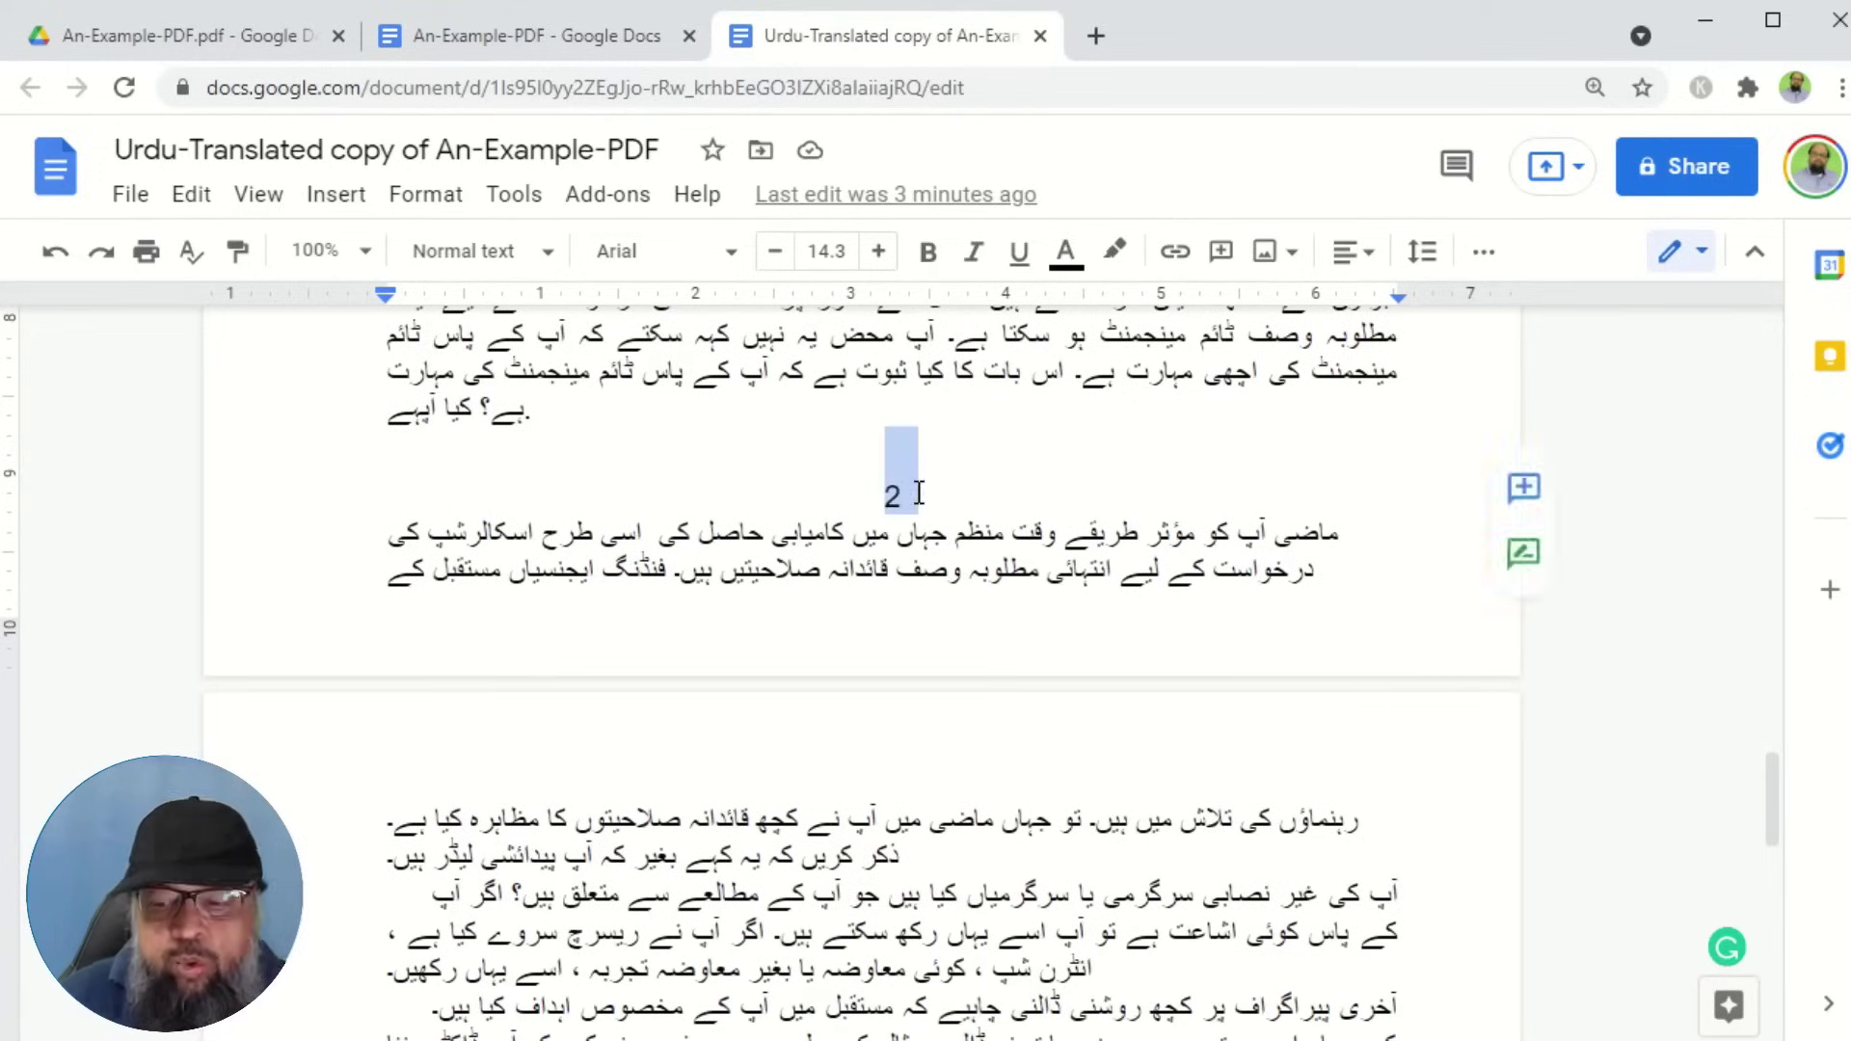
pyautogui.press('Delete')
pyautogui.scroll(10, 914, 578)
pyautogui.doubleClick(914, 752)
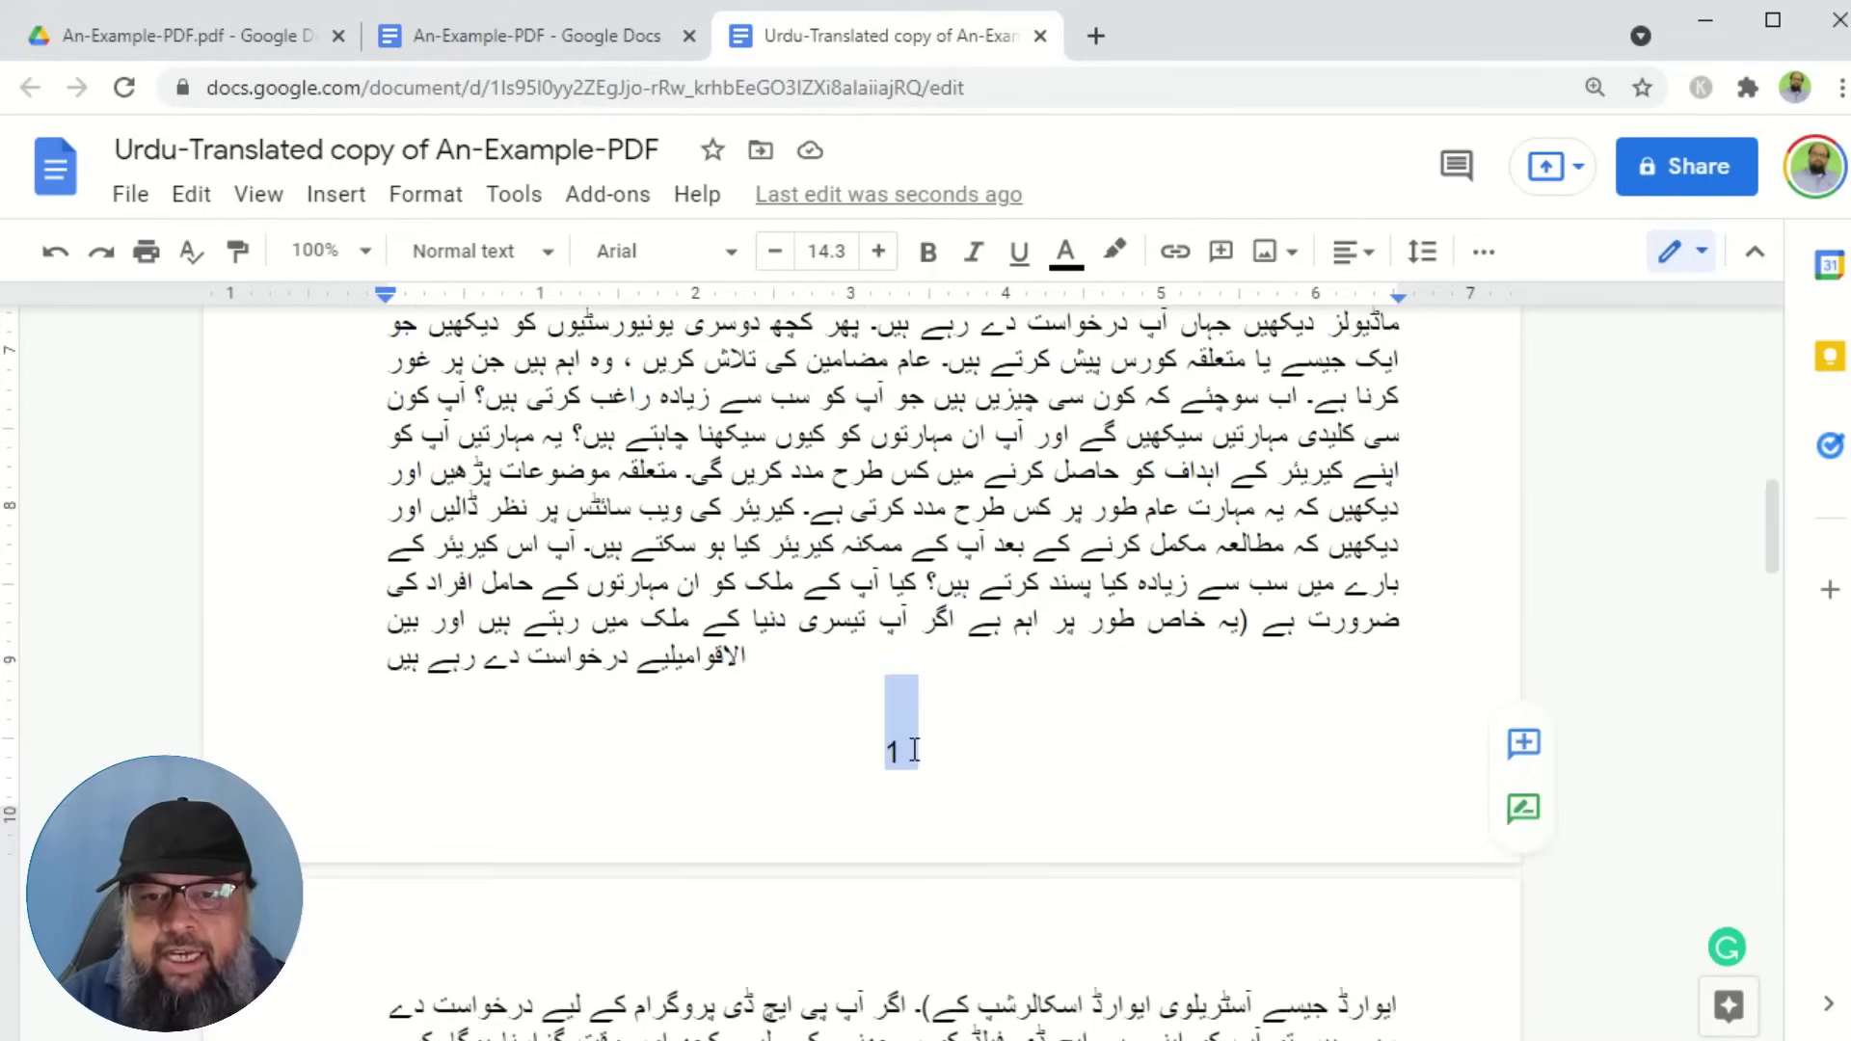
pyautogui.press('Delete')
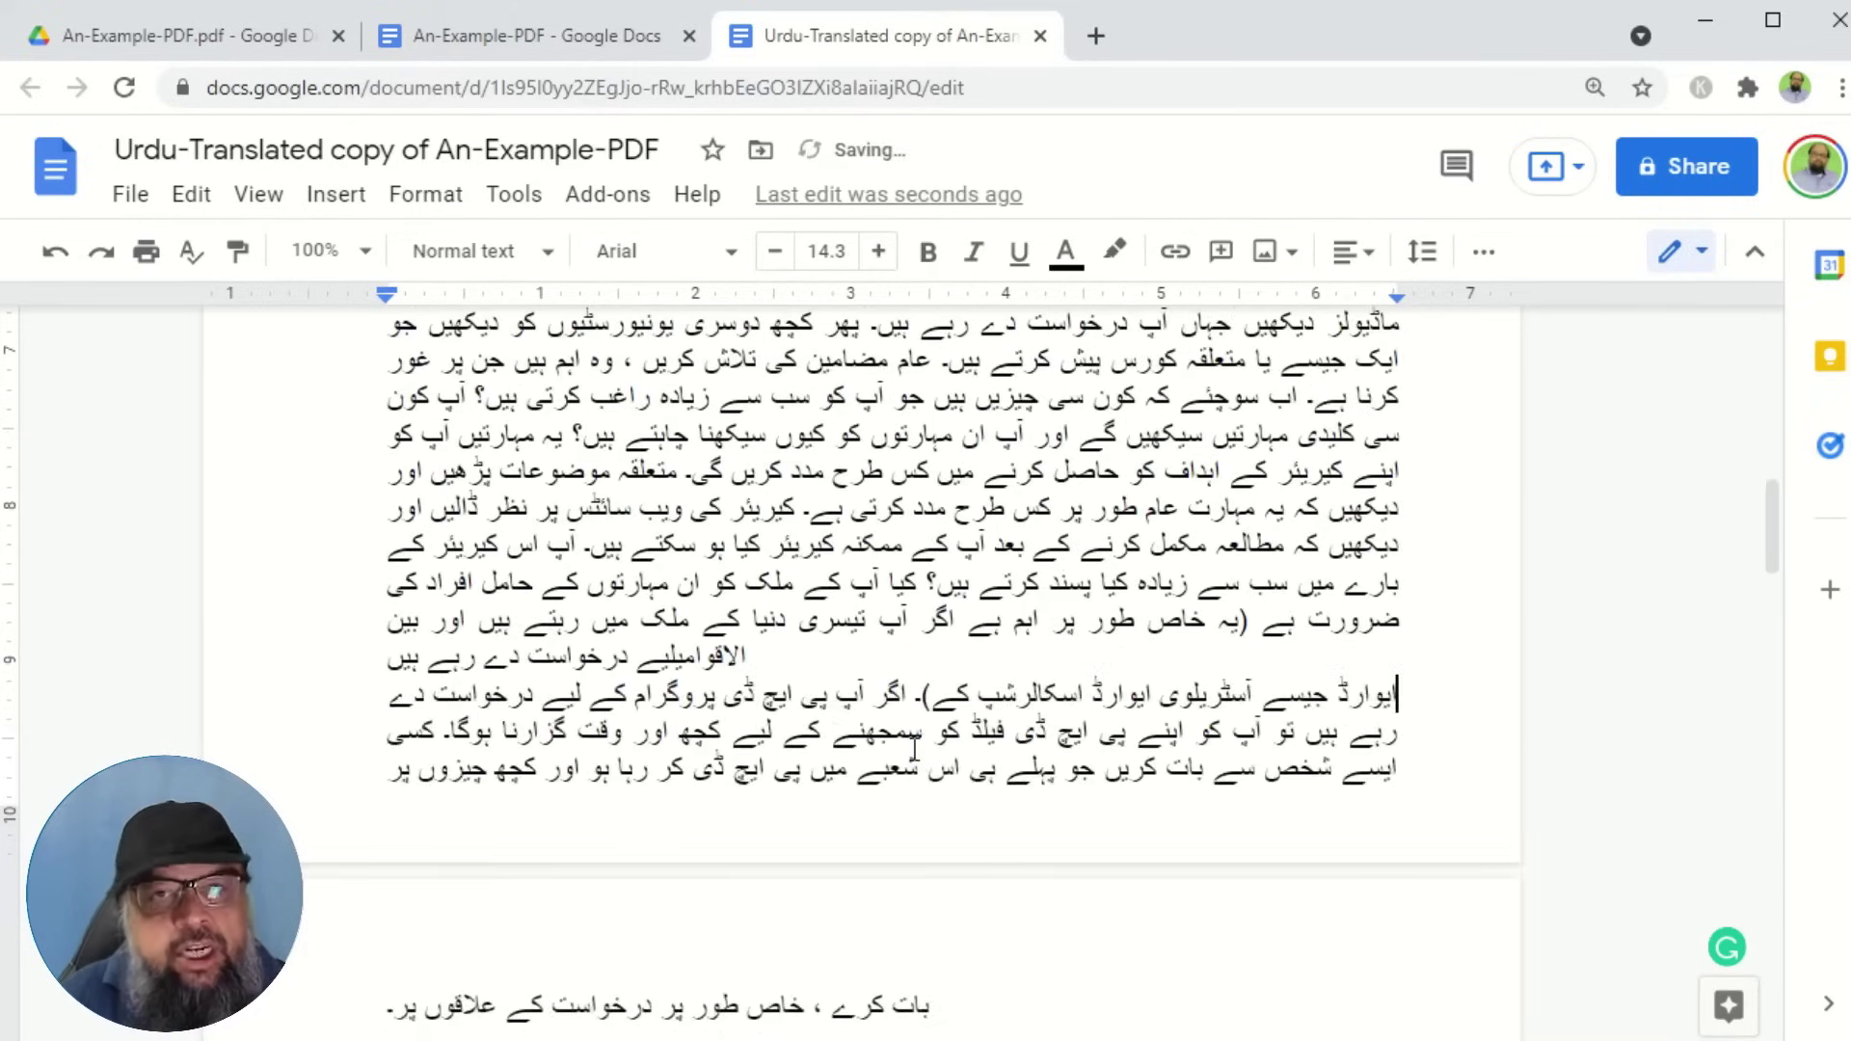
pyautogui.scroll(-10, 911, 665)
pyautogui.doubleClick(901, 619)
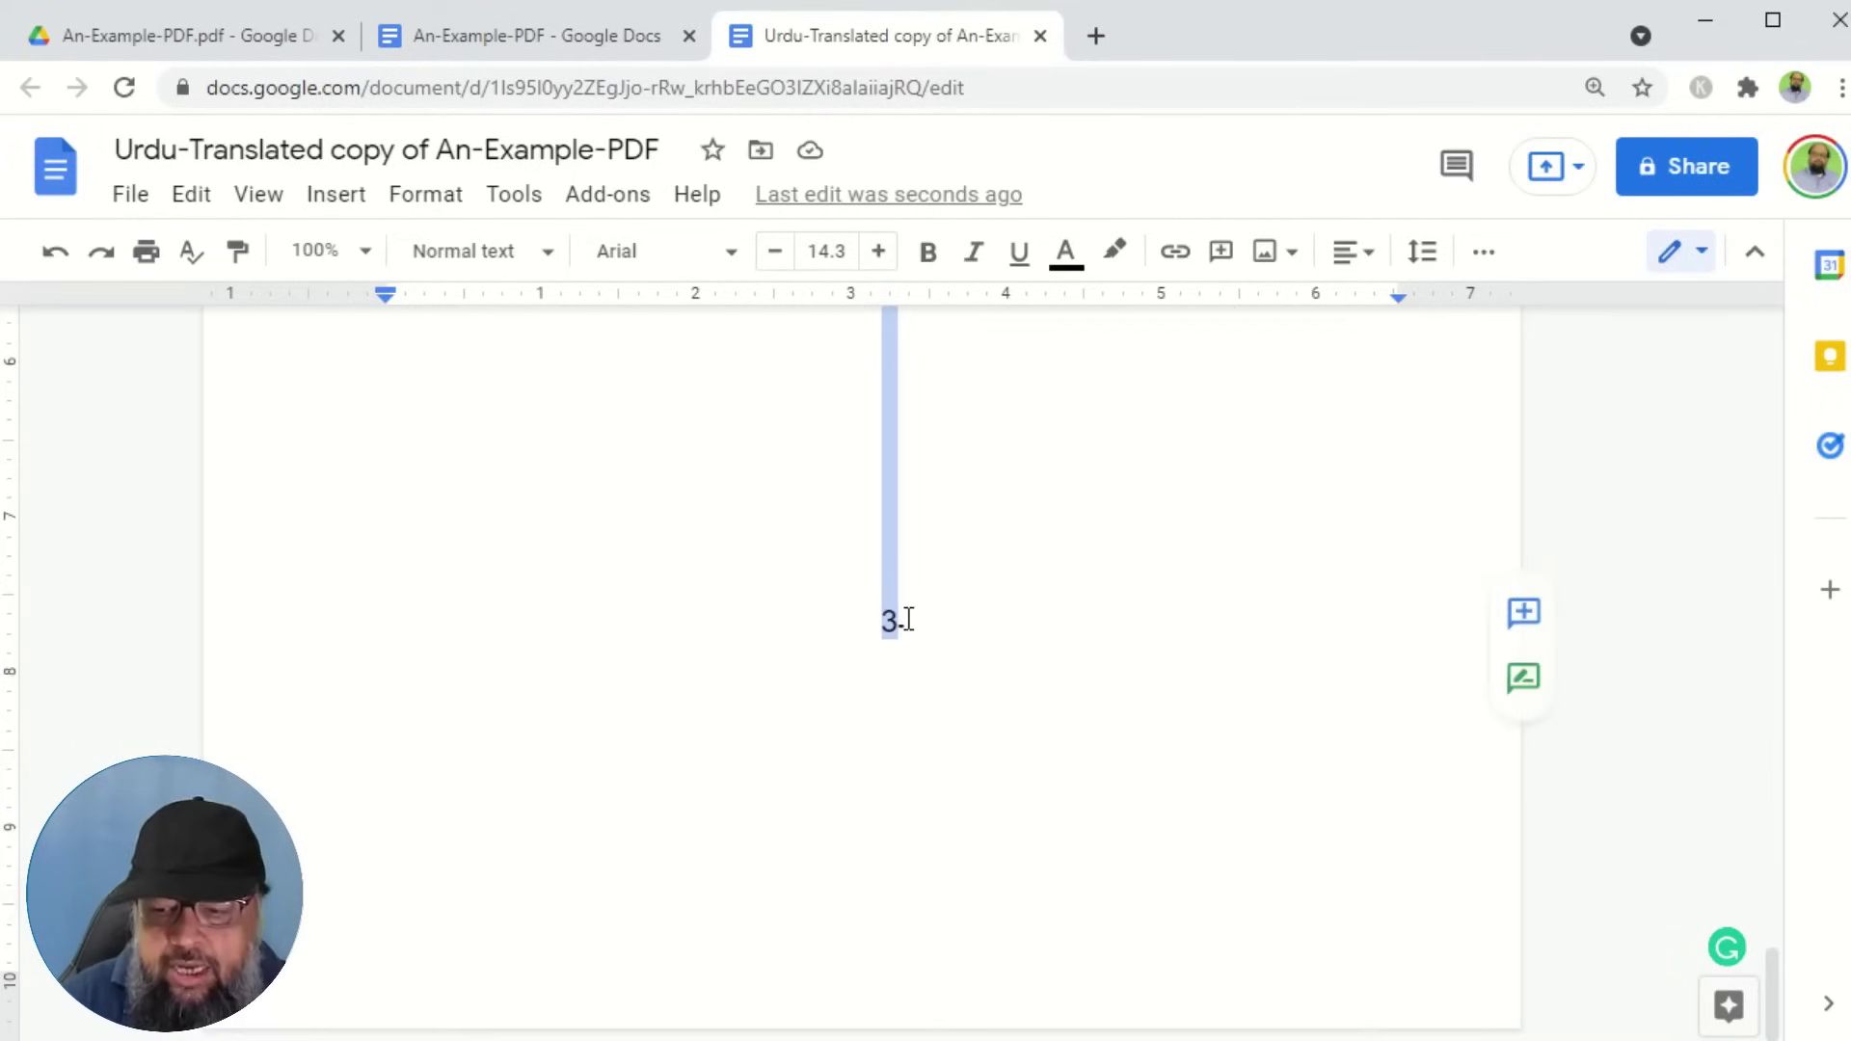
pyautogui.press('Delete')
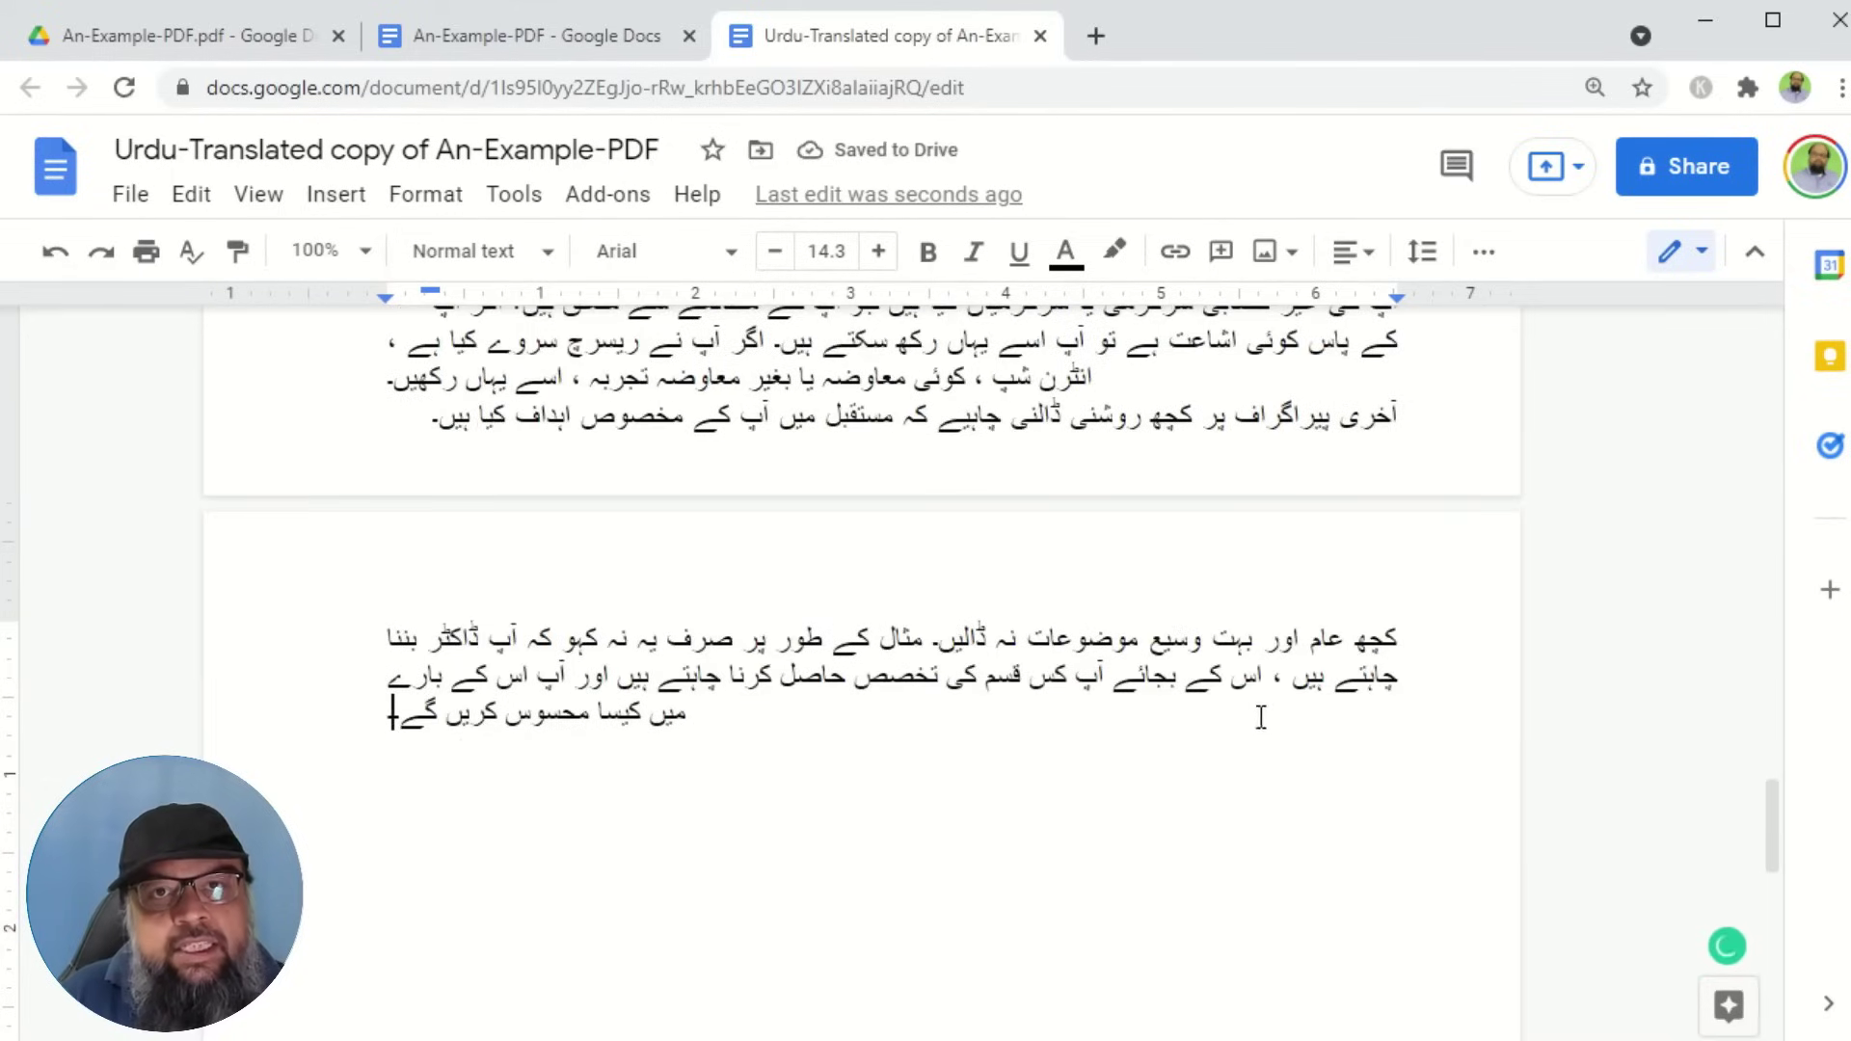
pyautogui.scroll(4, 1261, 718)
pyautogui.scroll(4, 1282, 675)
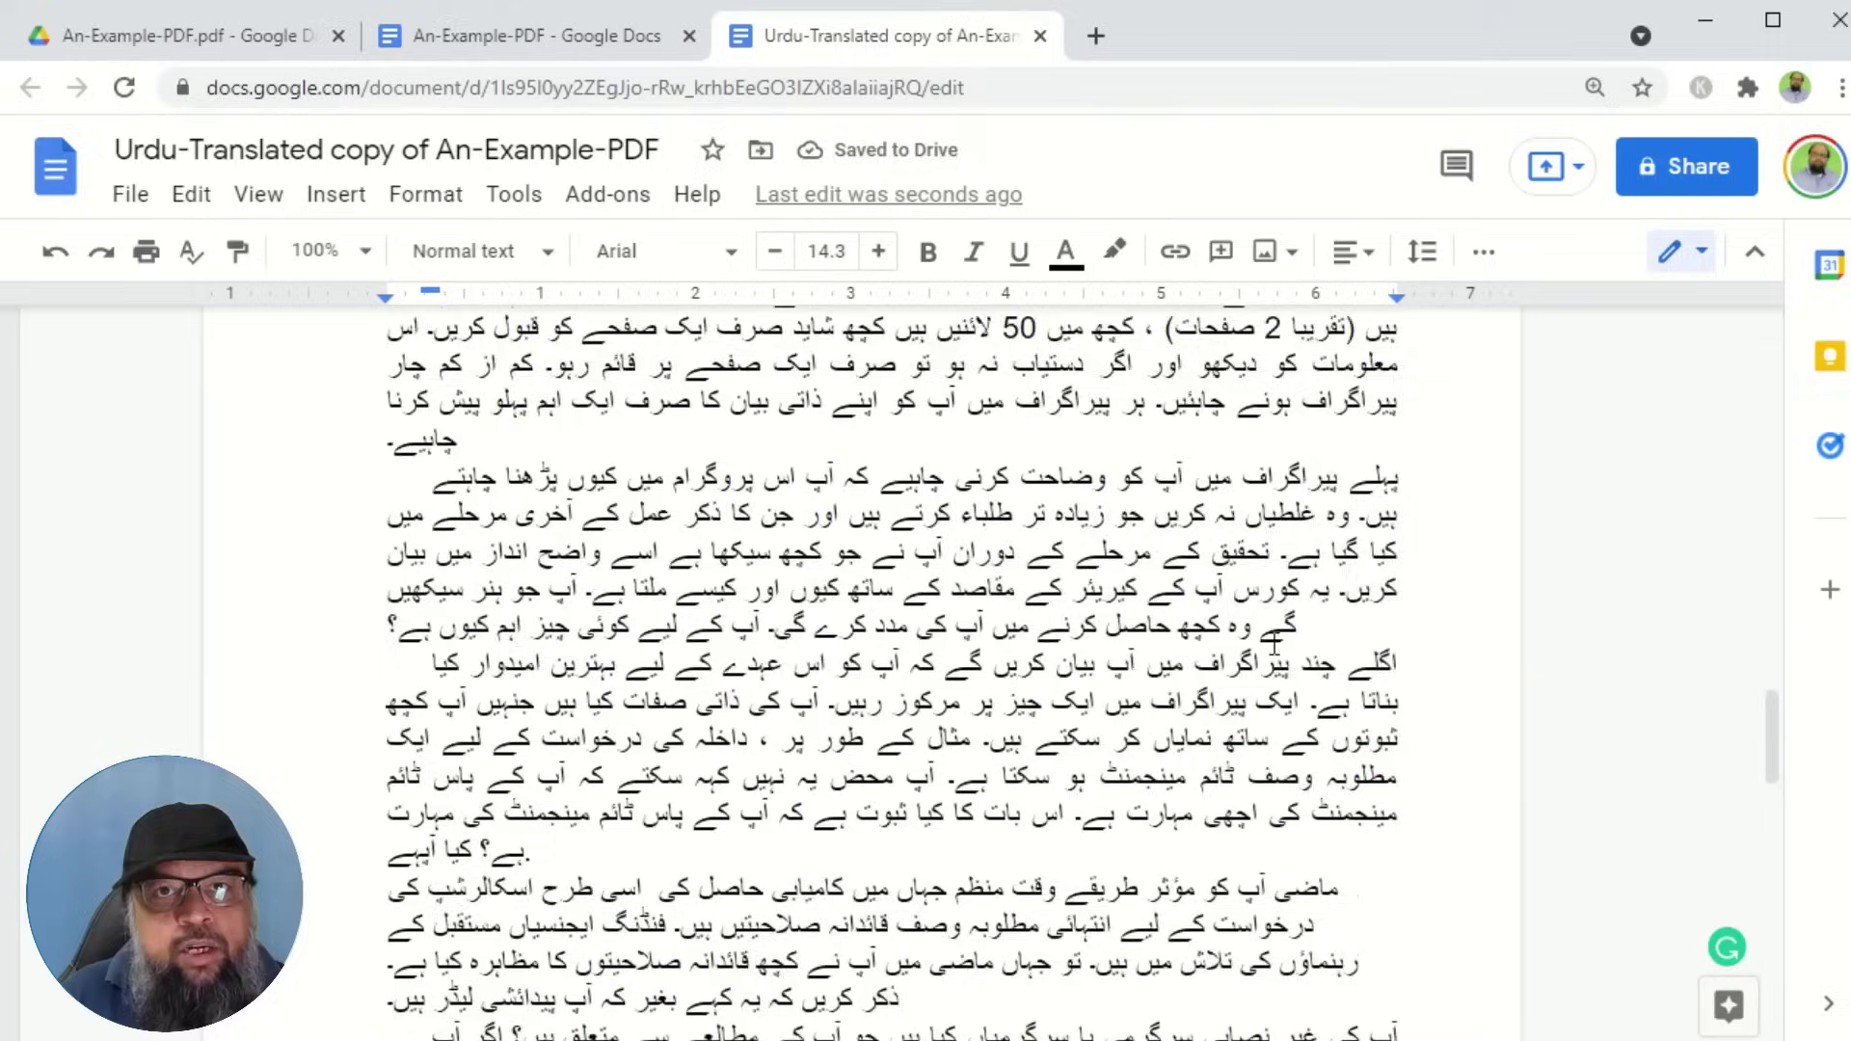
pyautogui.scroll(4, 1275, 644)
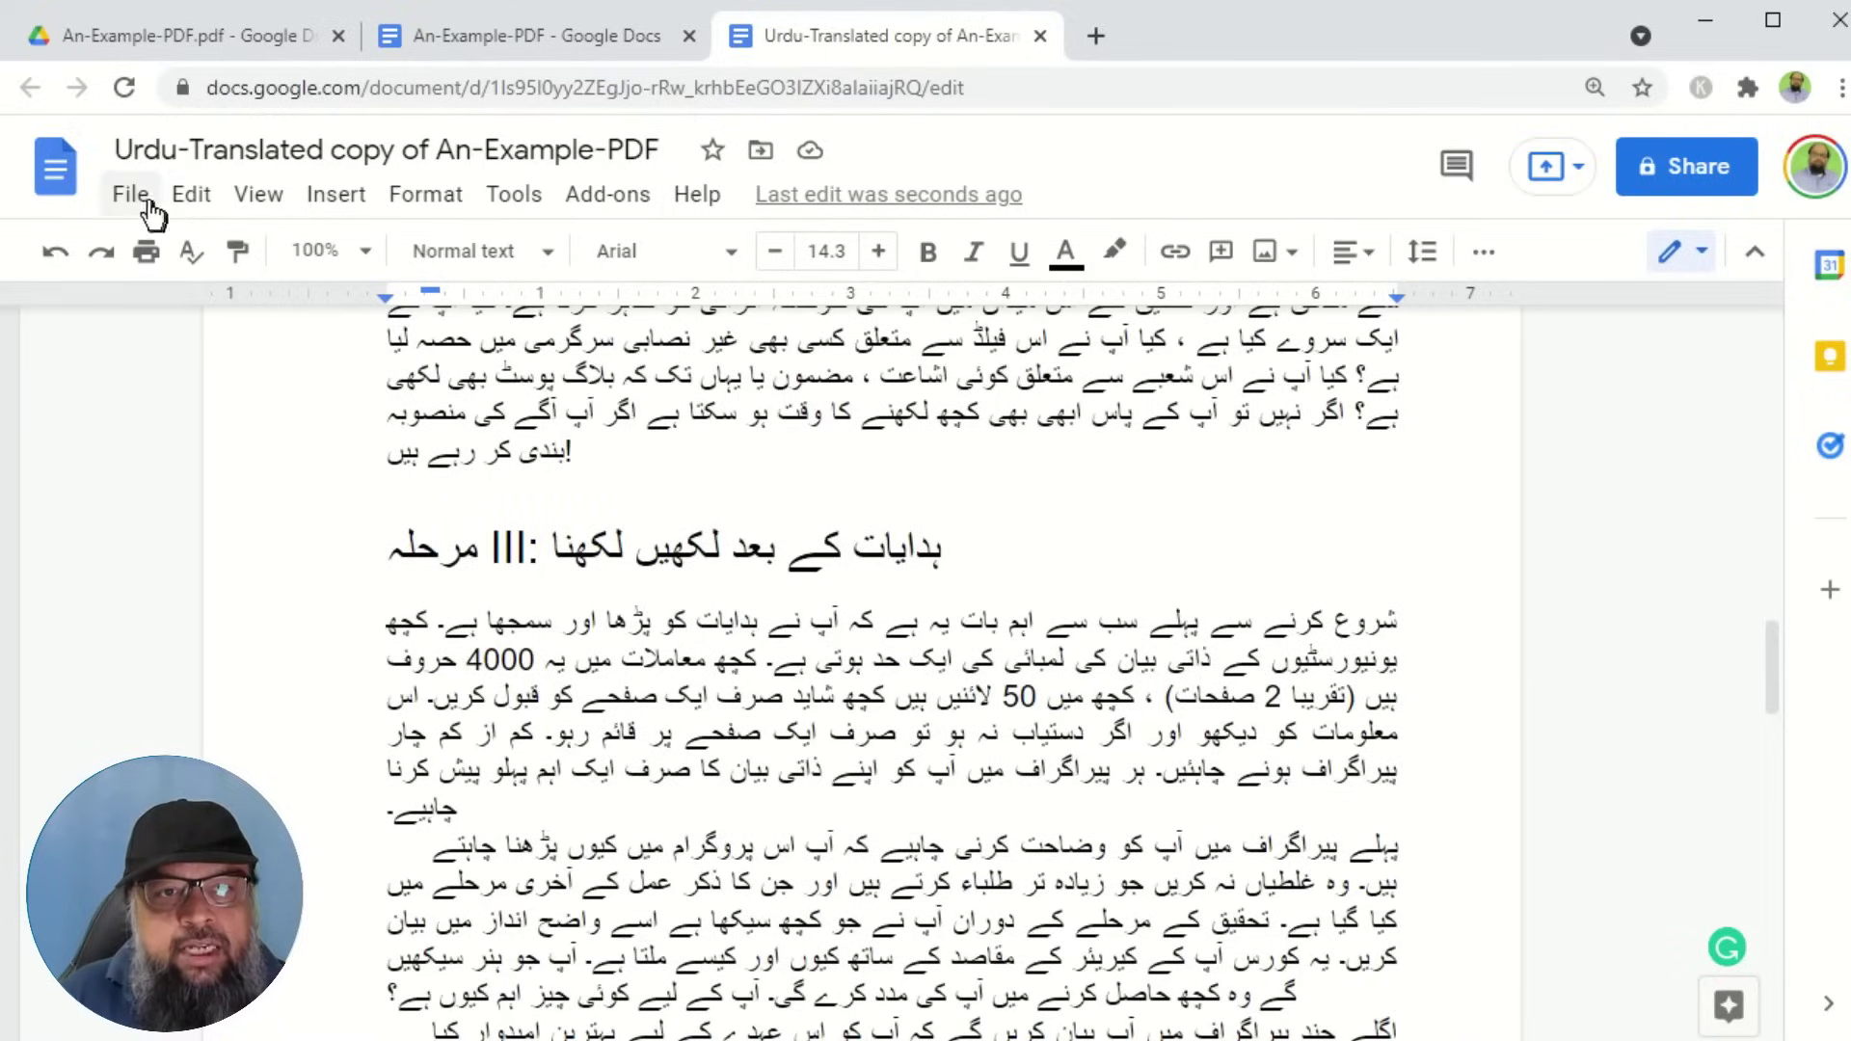
# - Add footer page numbers starting at 1, shown on the first page
pyautogui.click(316, 204)
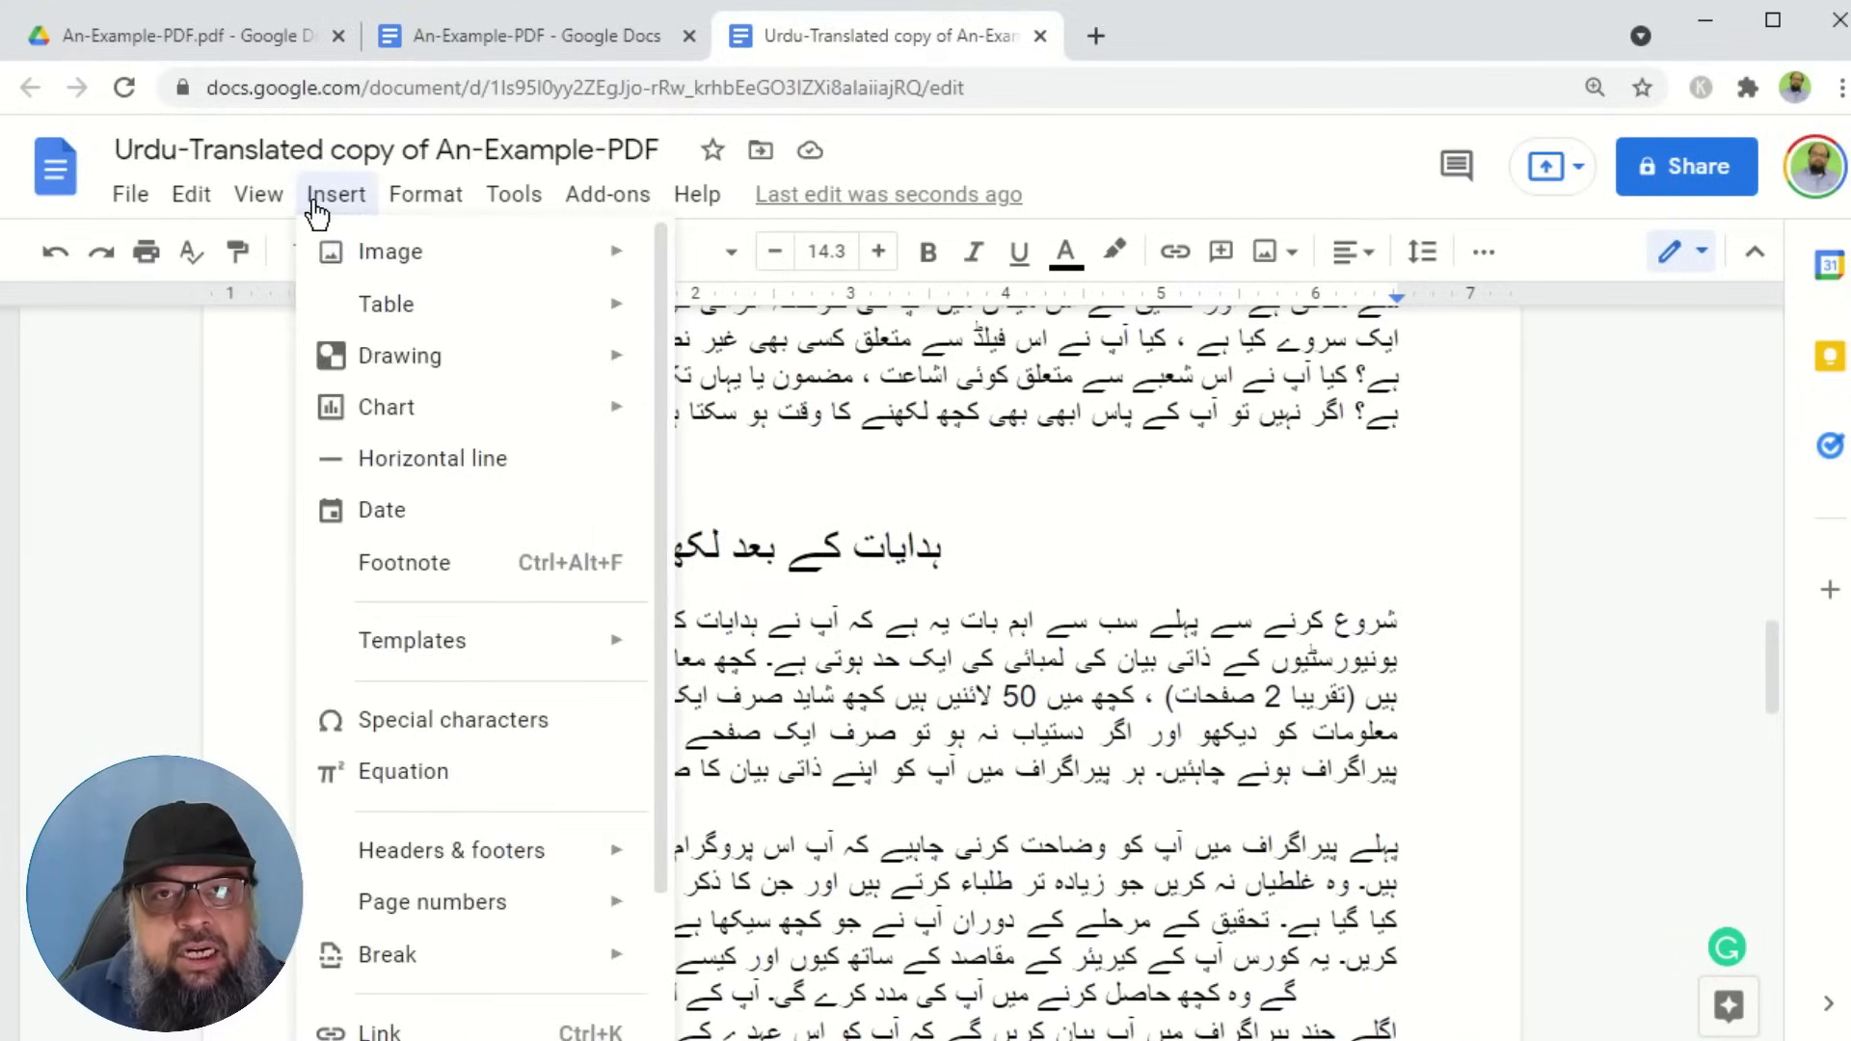
pyautogui.moveTo(459, 913)
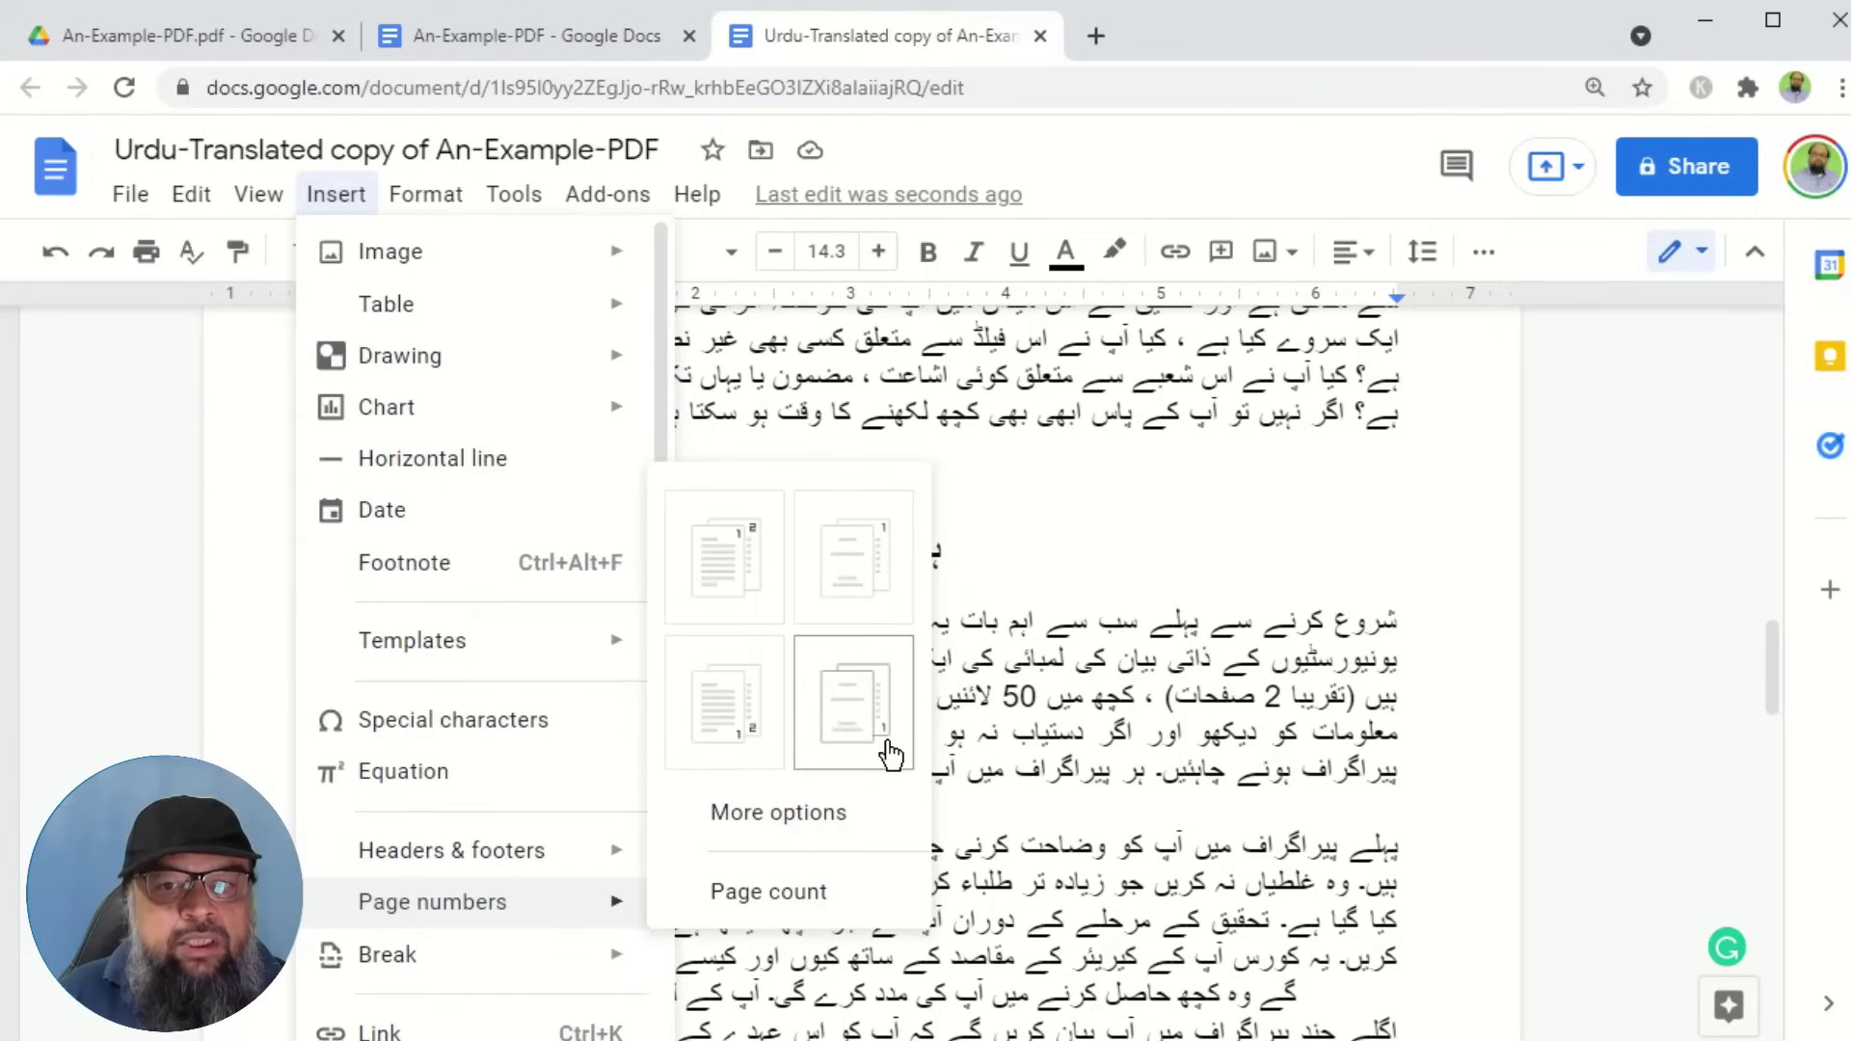
pyautogui.click(763, 819)
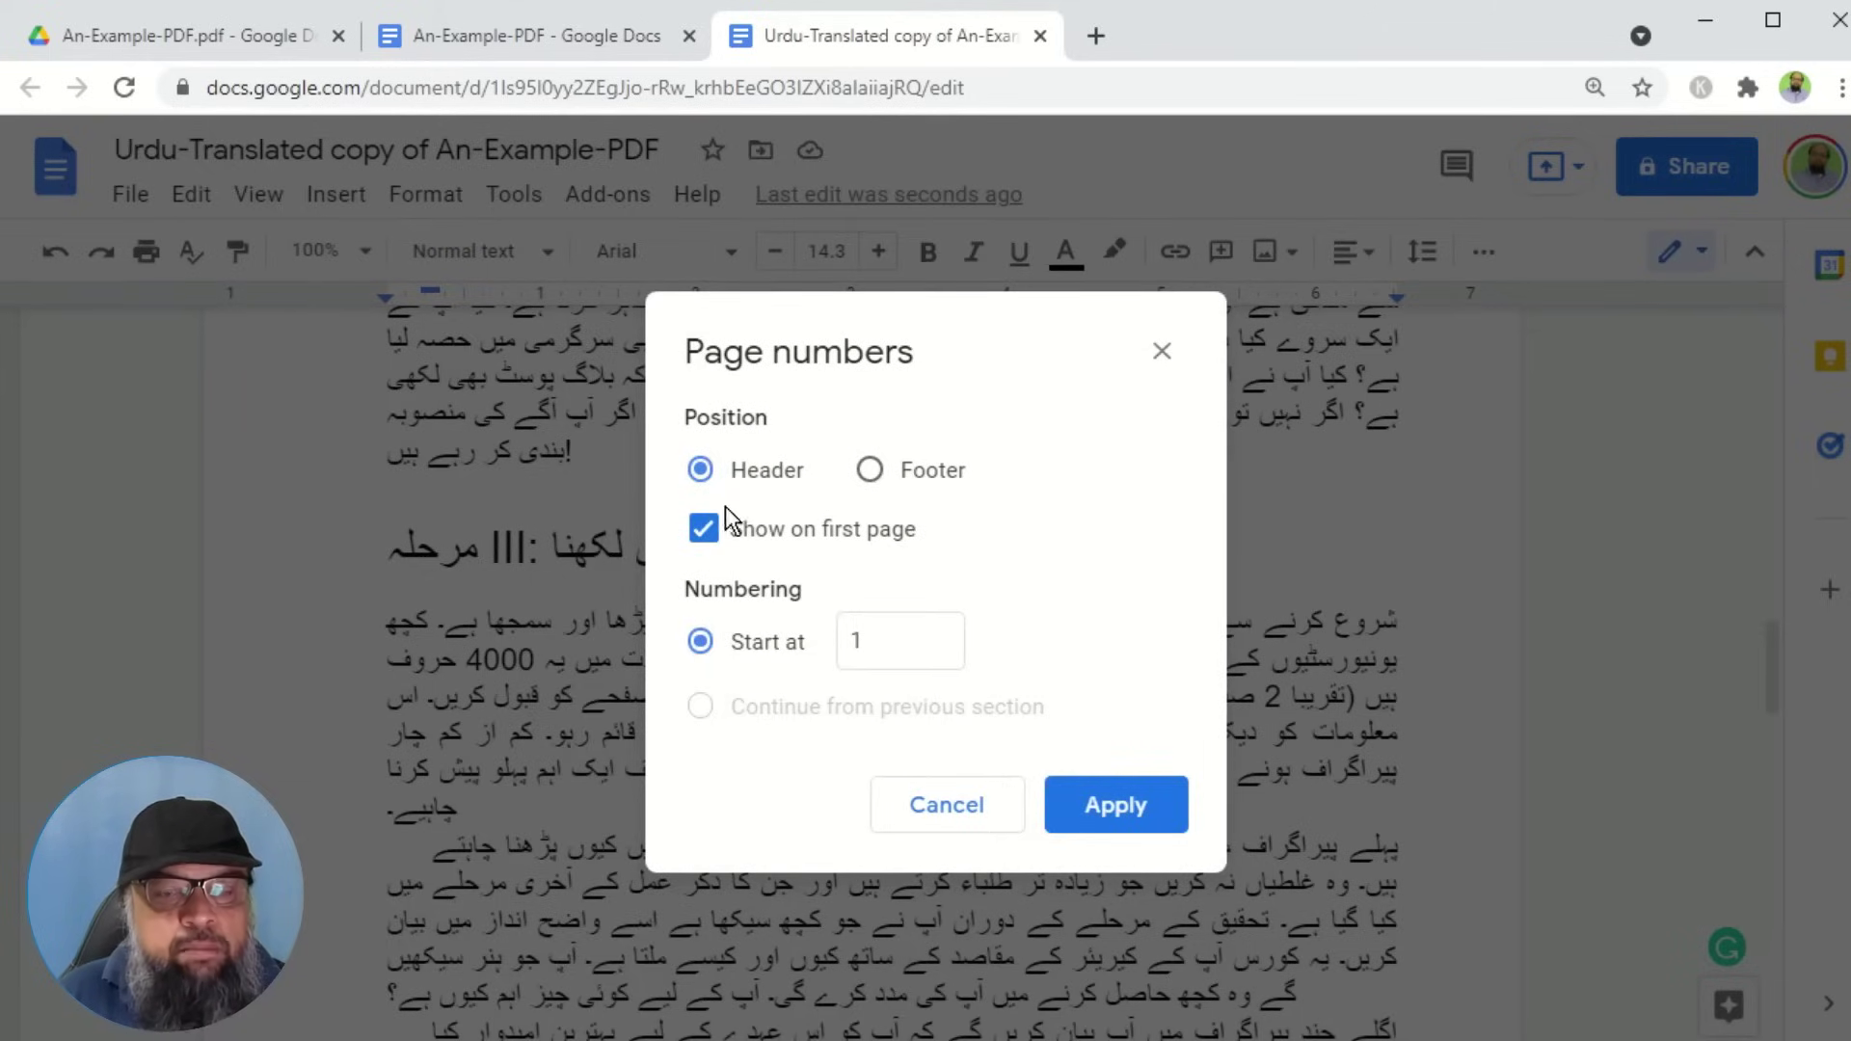
pyautogui.click(870, 471)
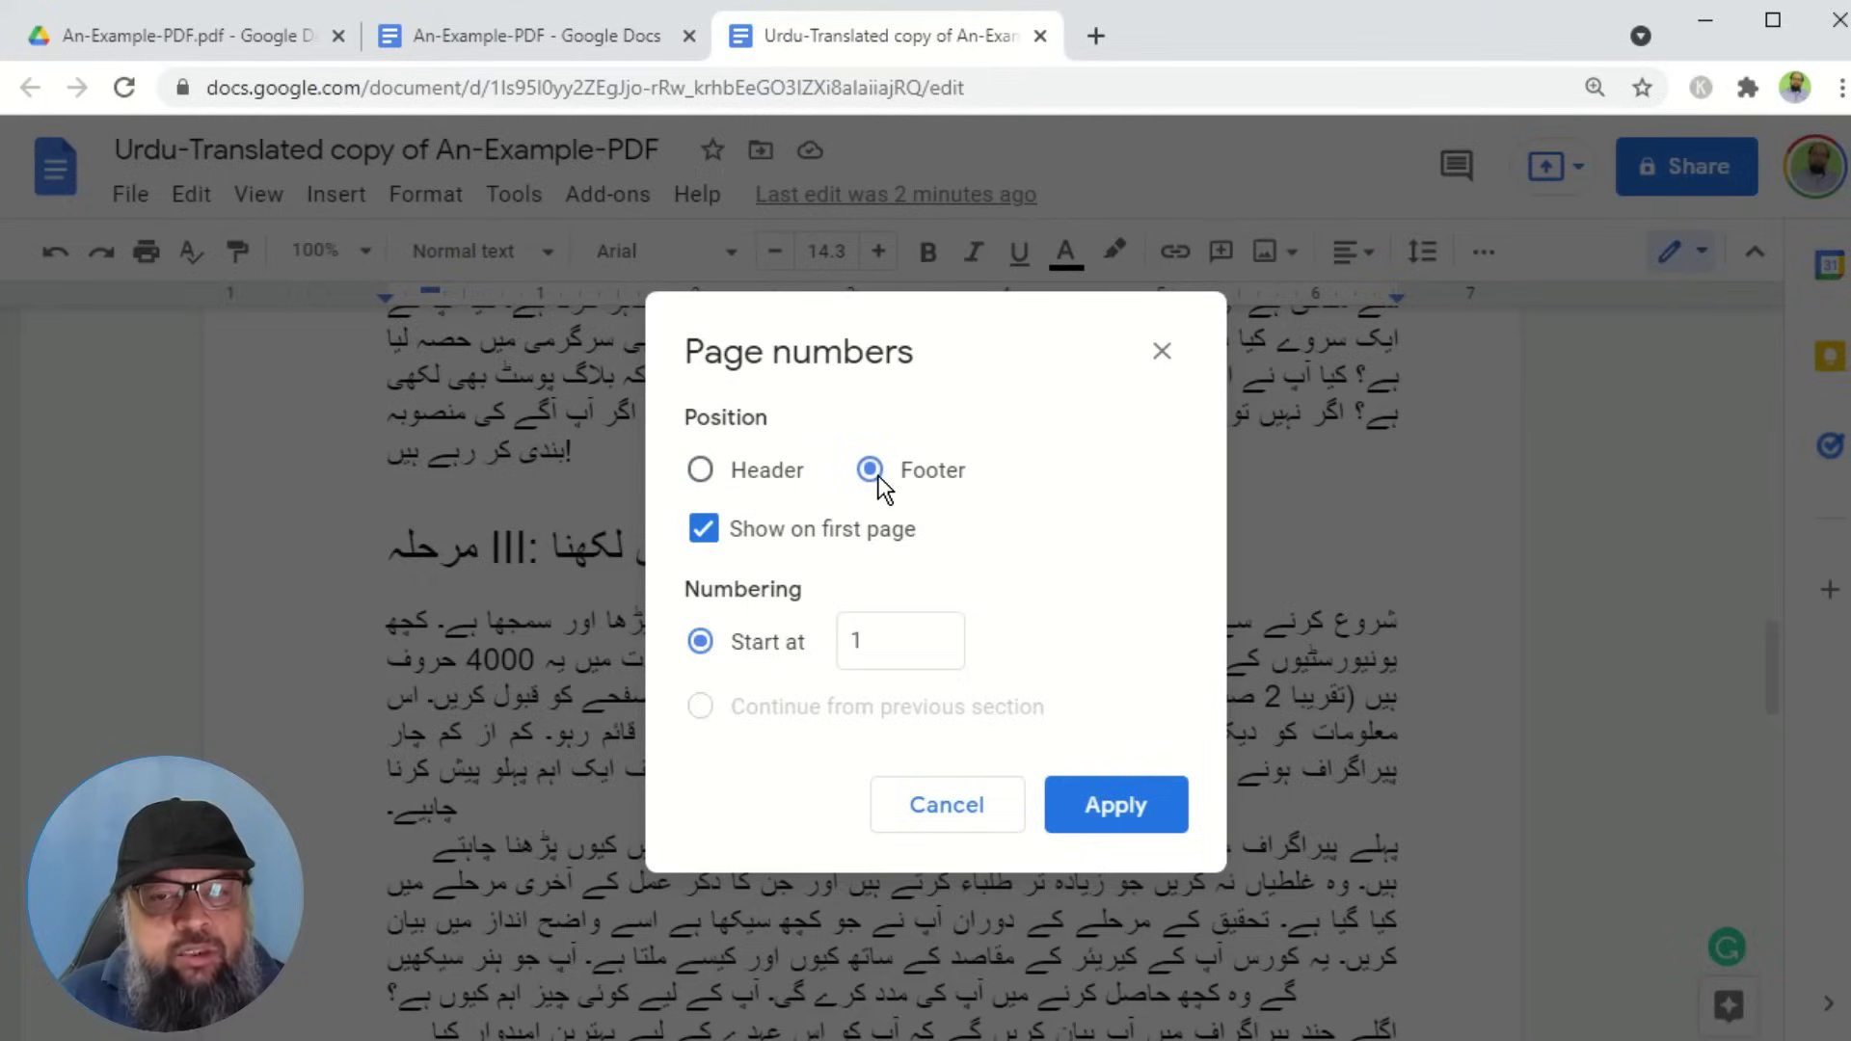
pyautogui.click(1116, 809)
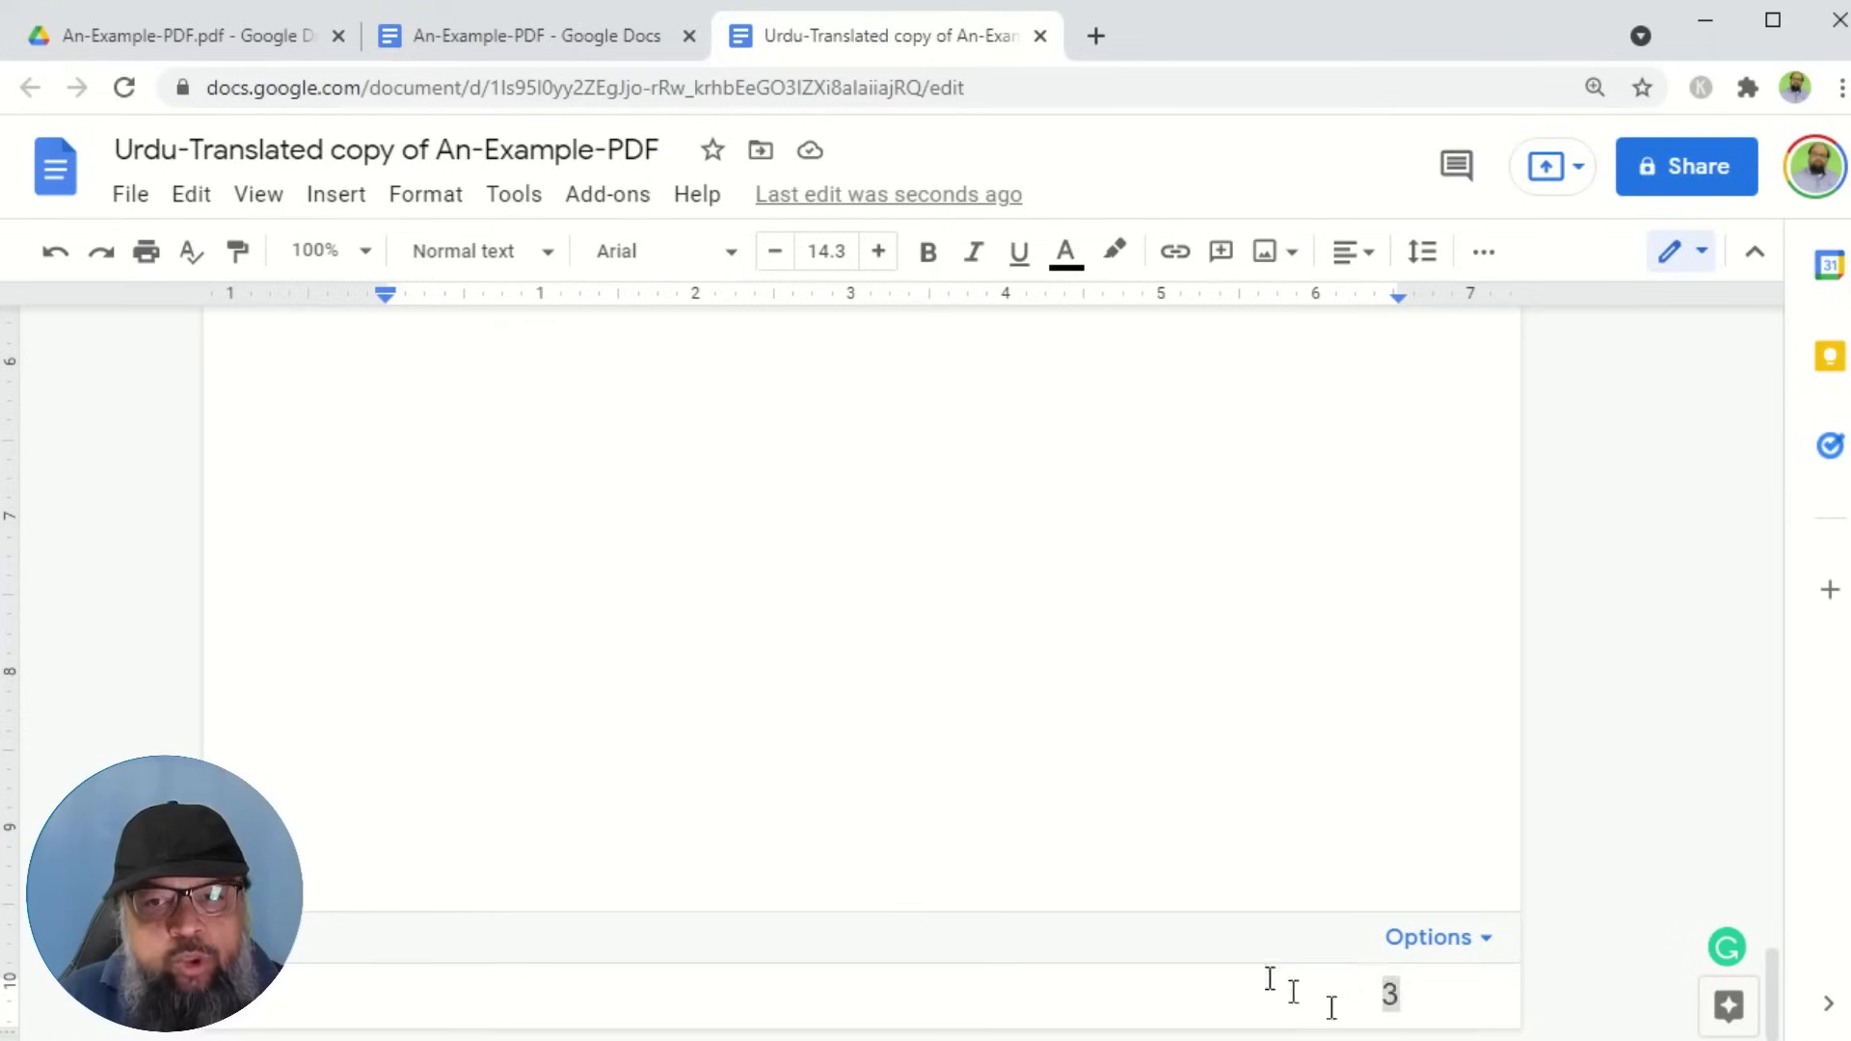
# - Center-align the footer page number, then return to the body text
pyautogui.click(1360, 257)
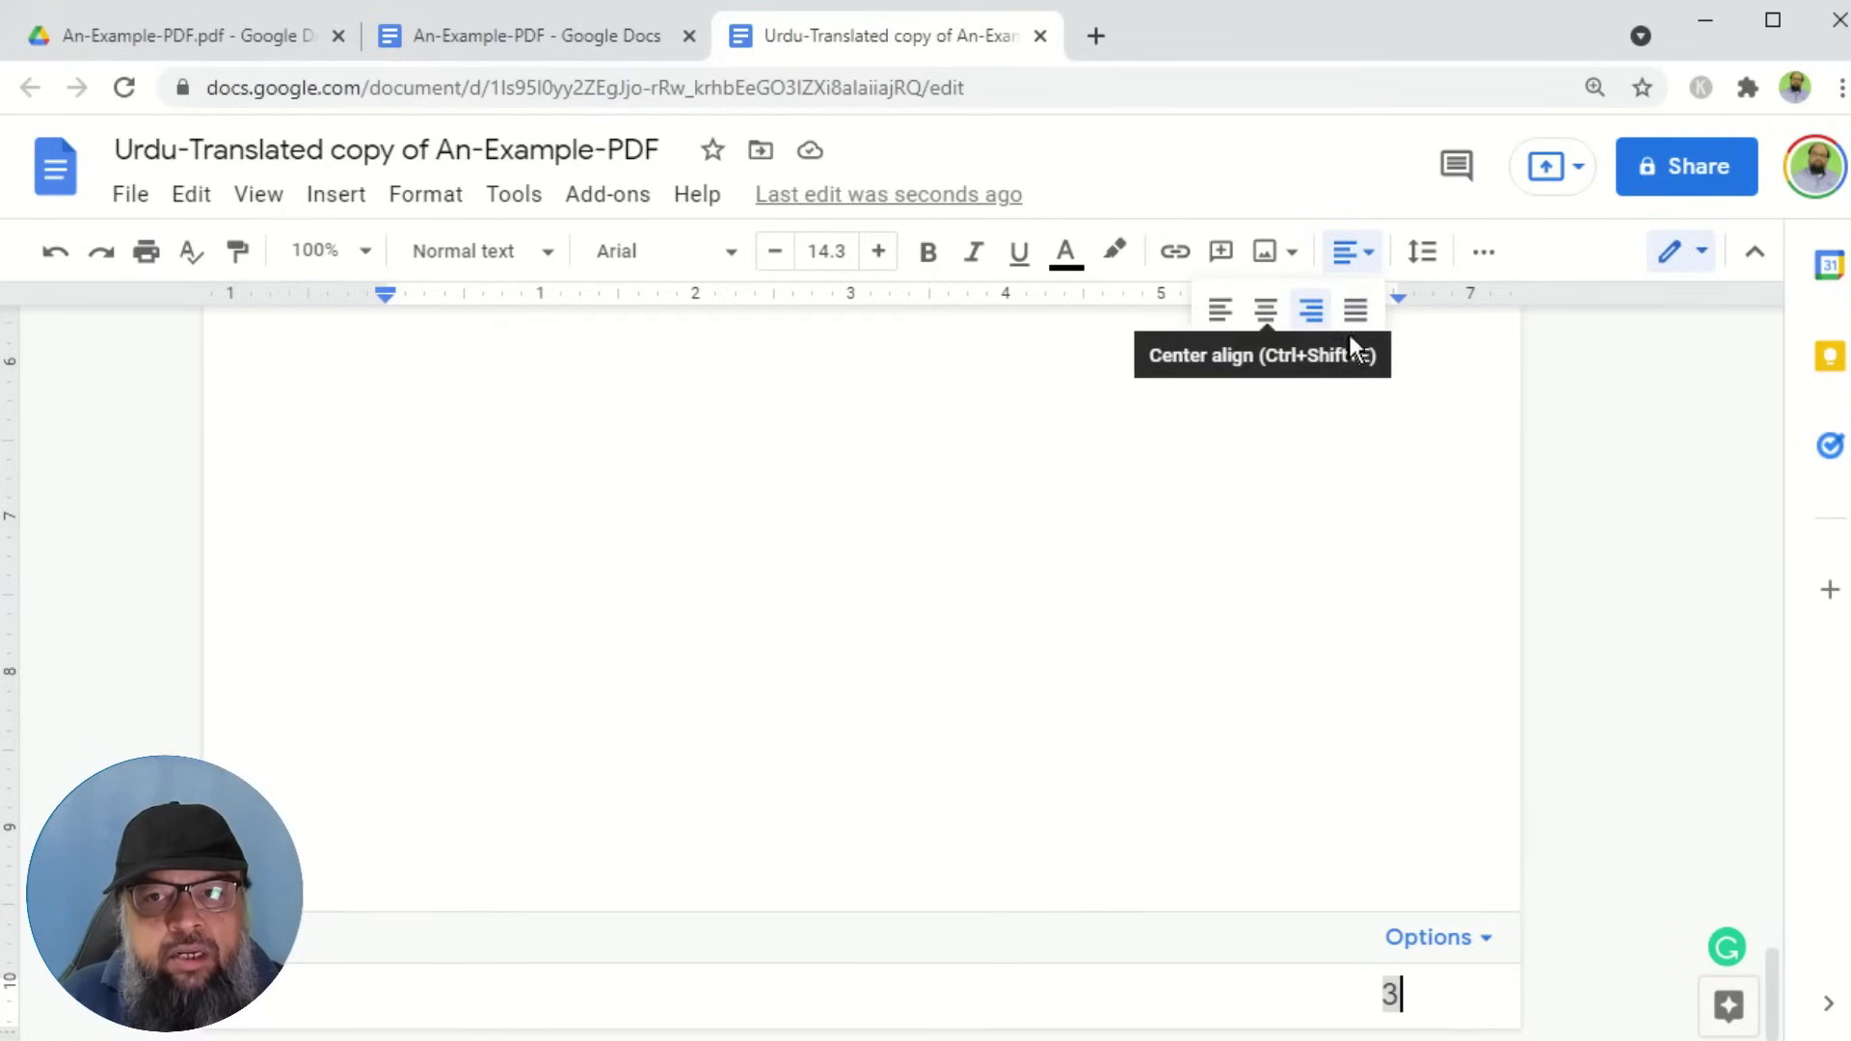
pyautogui.click(1263, 313)
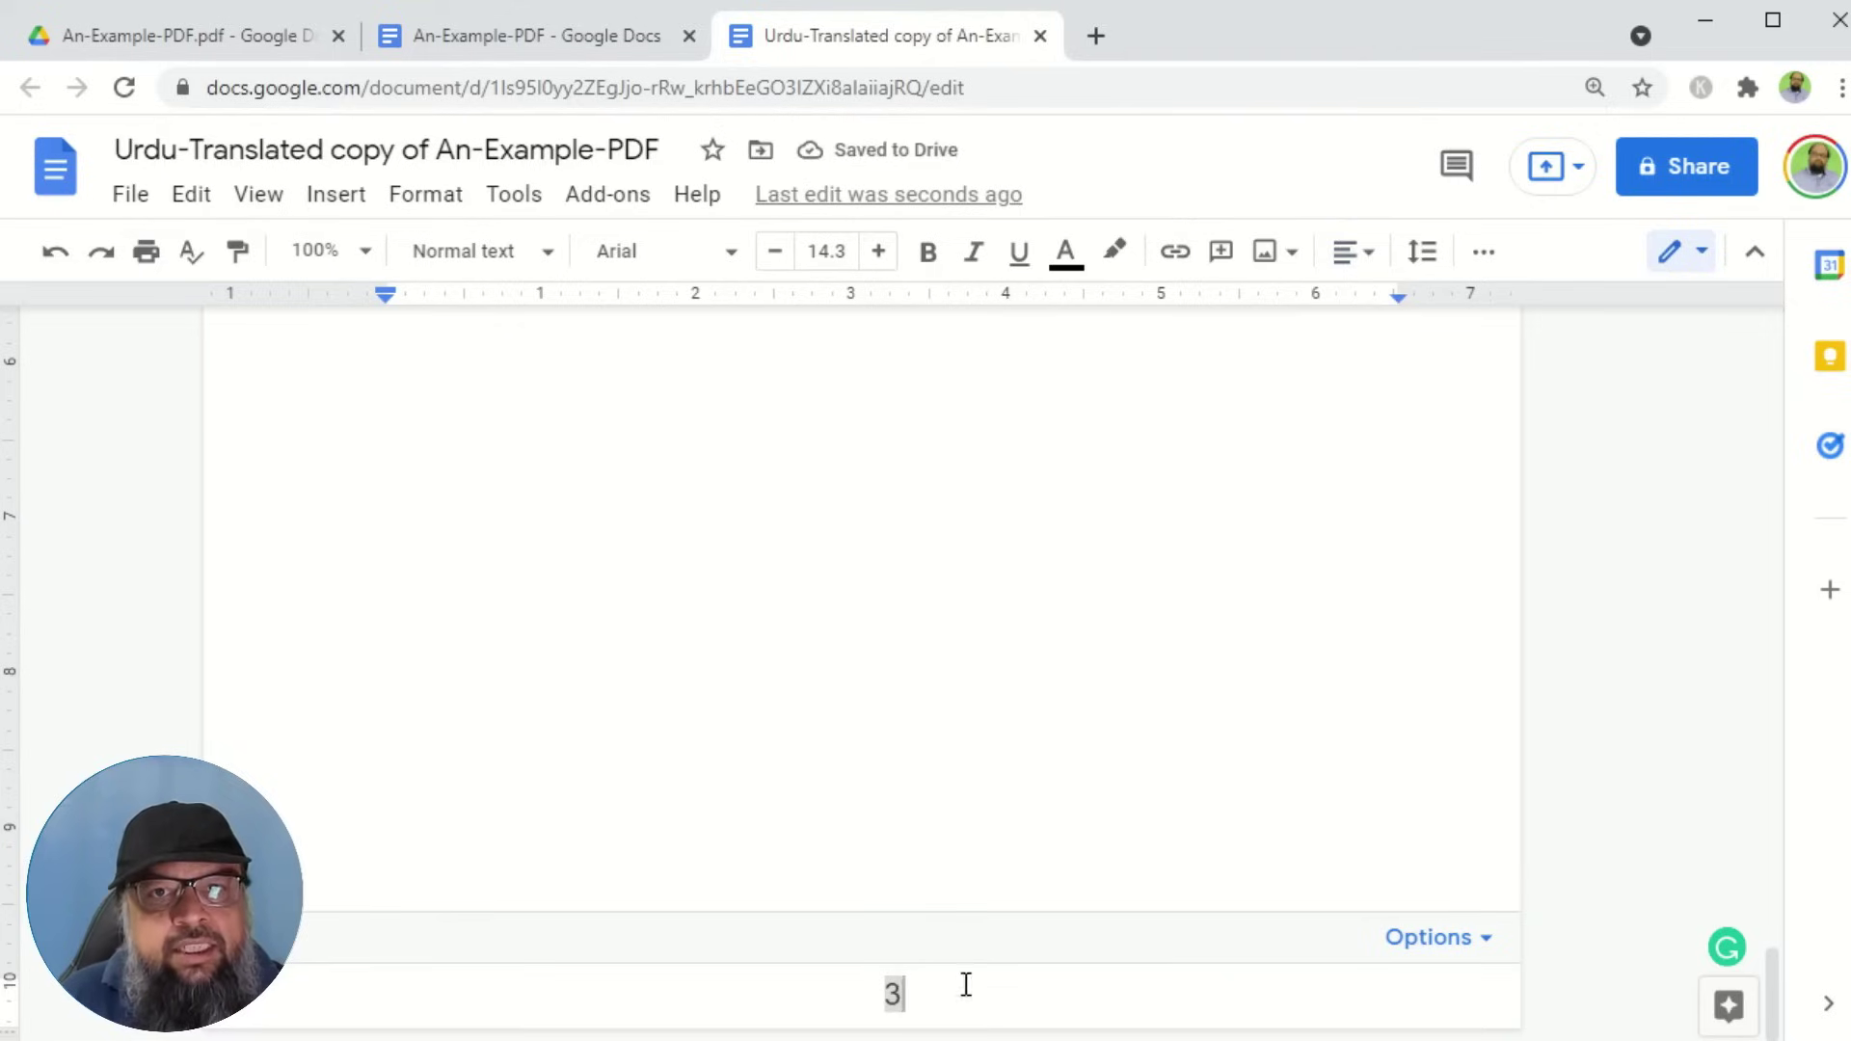
pyautogui.click(1353, 251)
pyautogui.click(1218, 315)
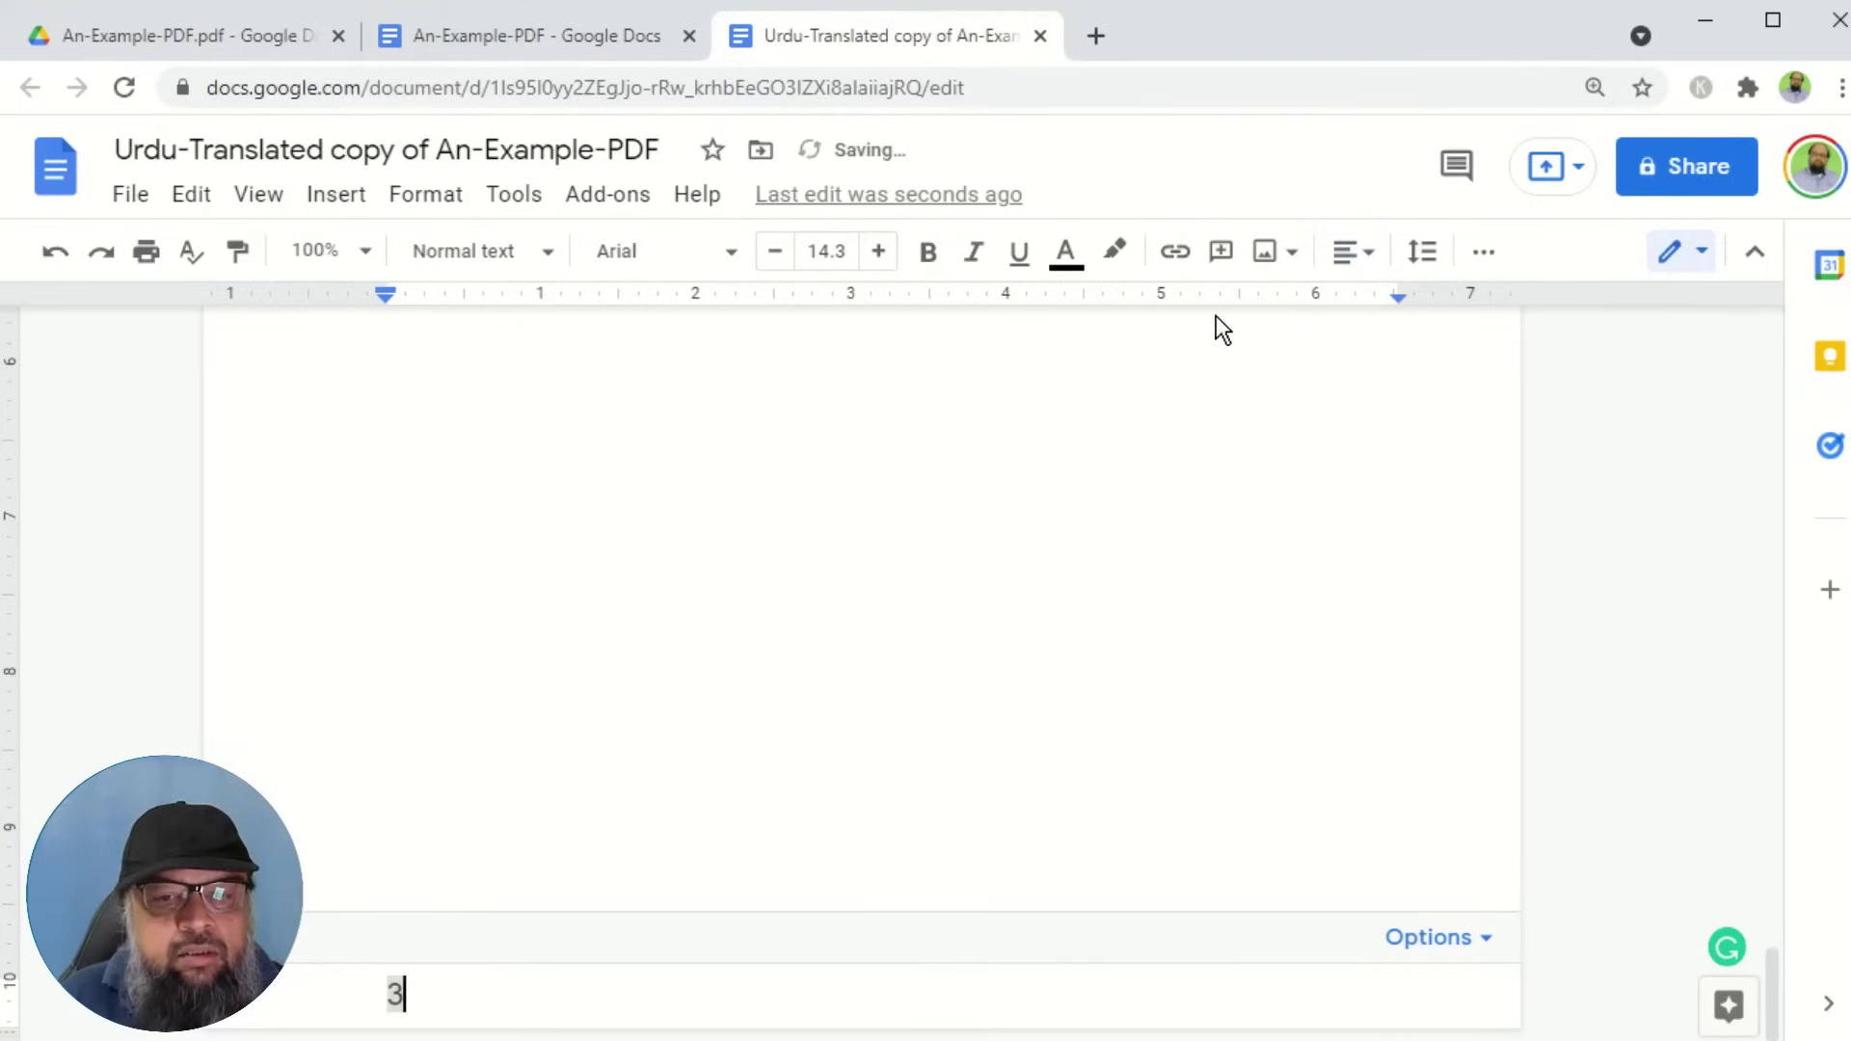
pyautogui.click(1380, 258)
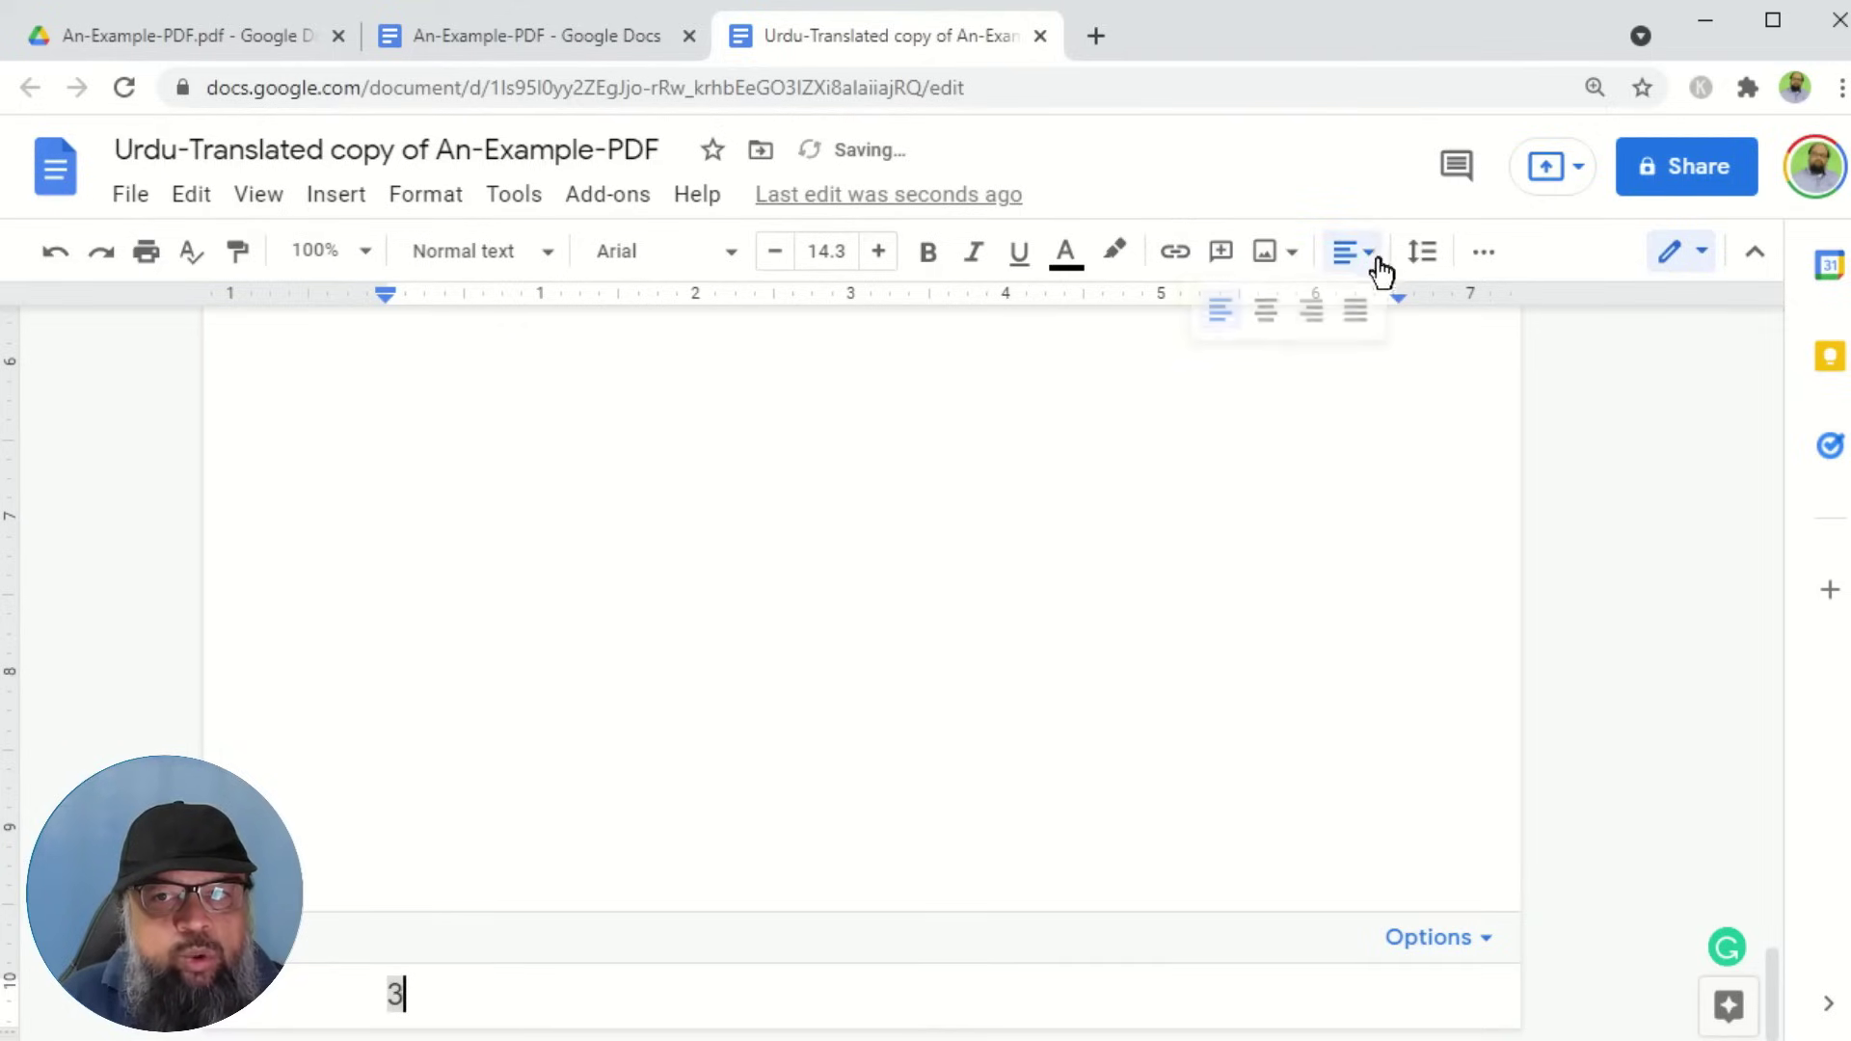
pyautogui.click(1267, 318)
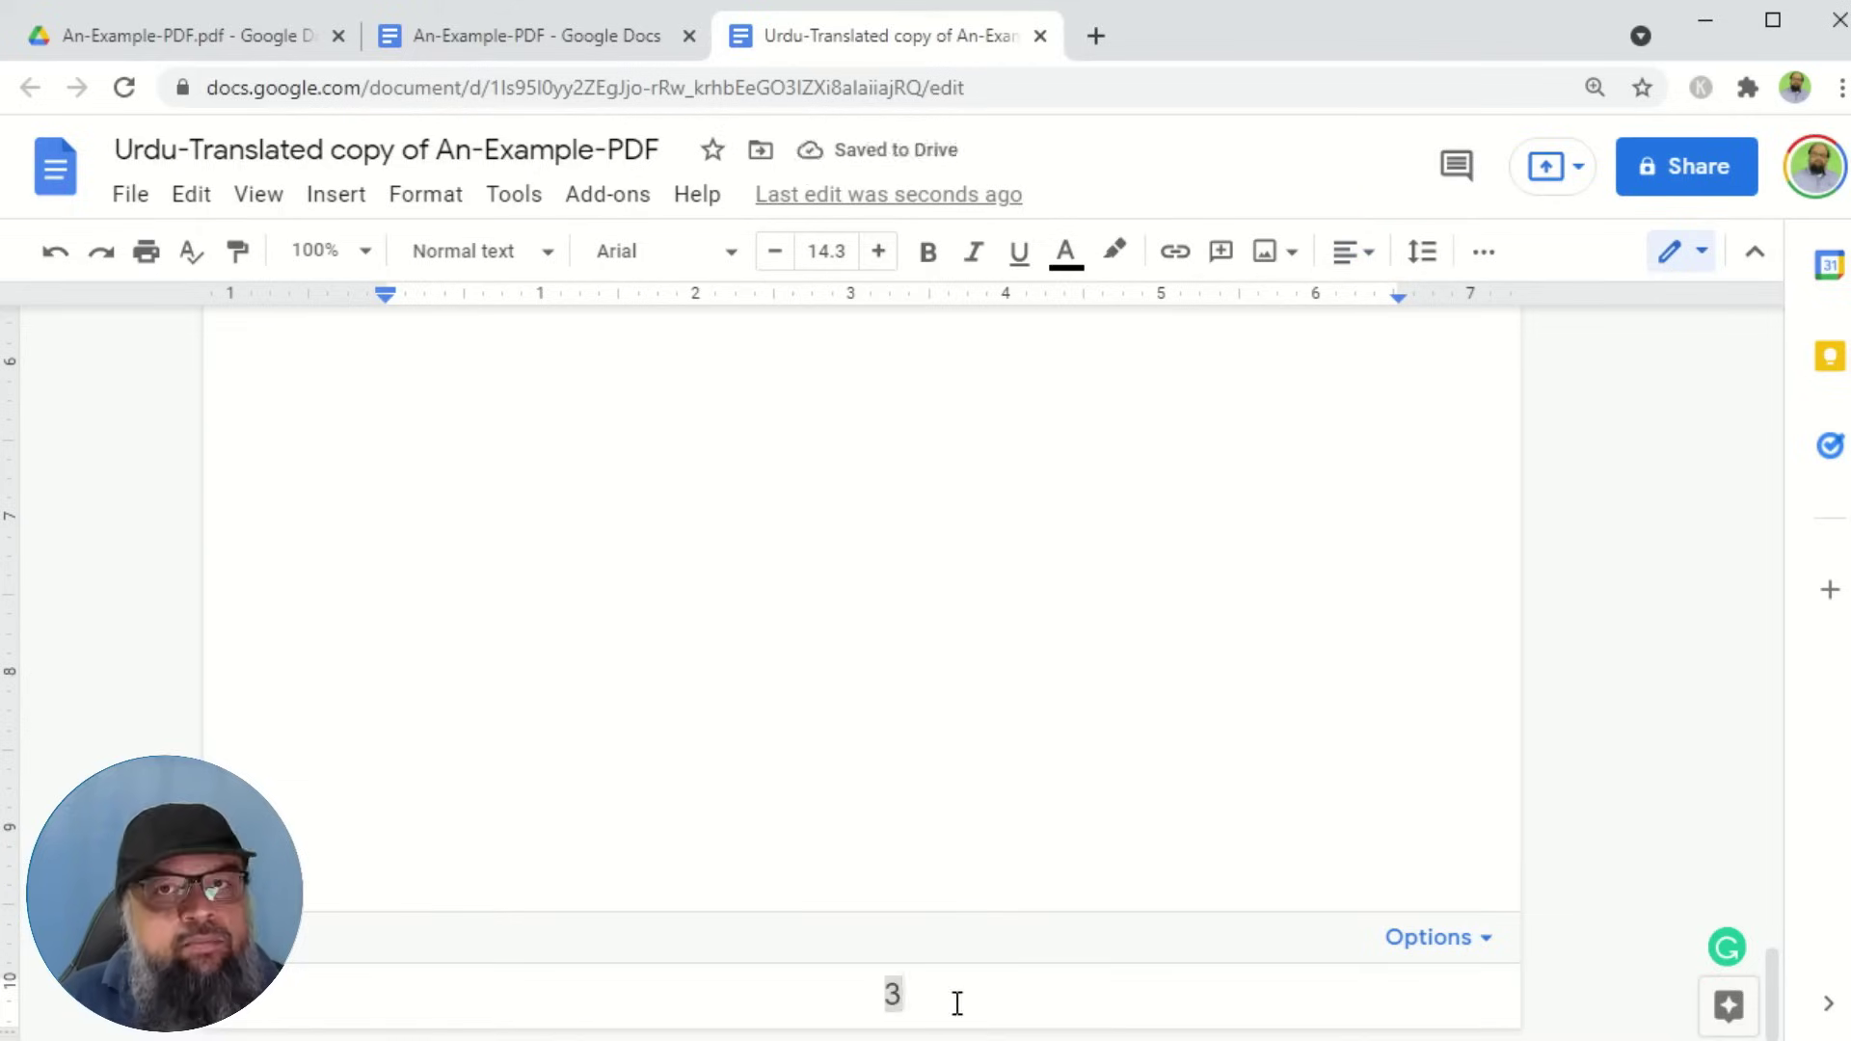
pyautogui.press('Escape')
pyautogui.scroll(-1, 1308, 702)
pyautogui.scroll(5, 1308, 702)
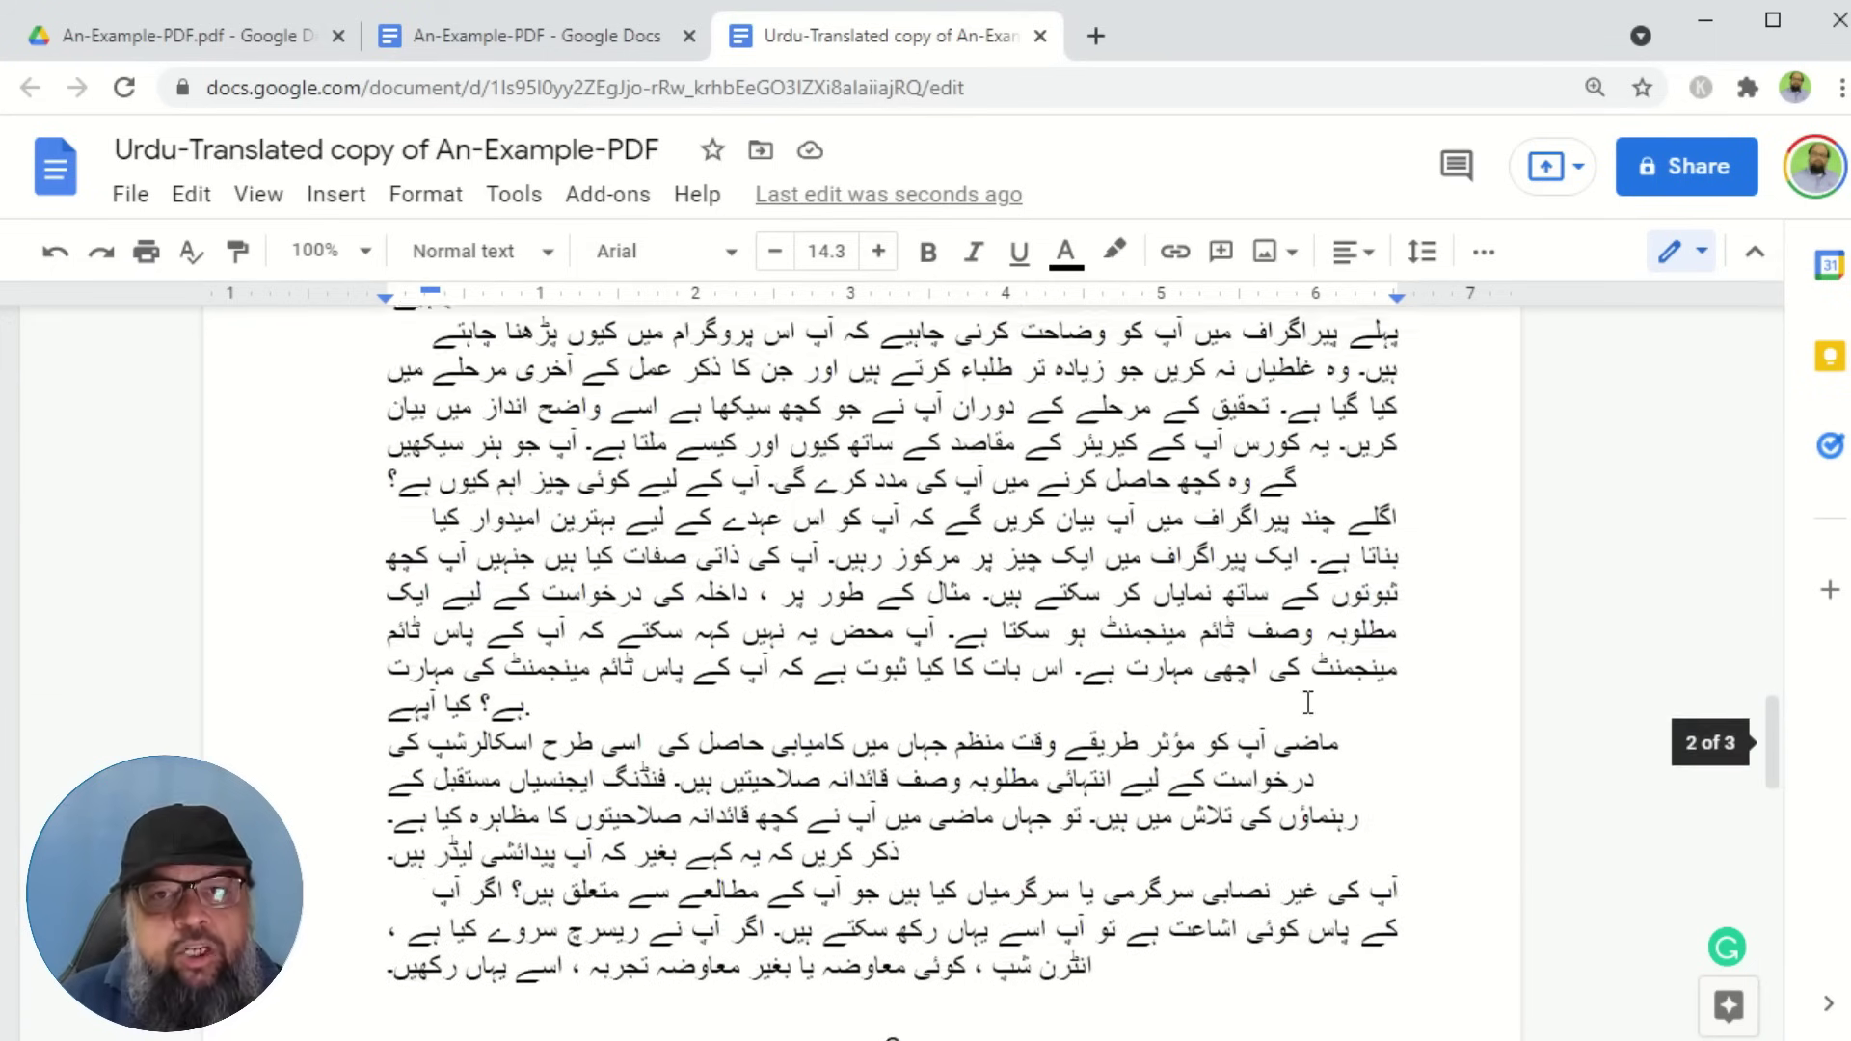